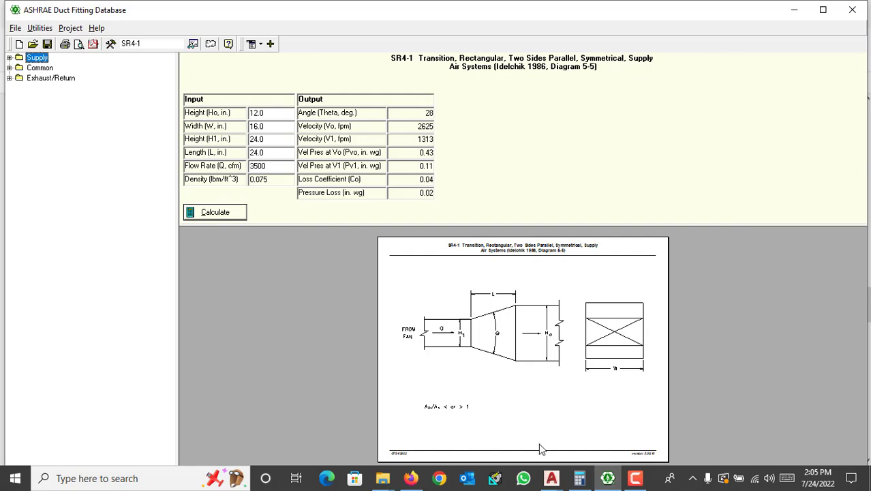
Review the air-handler static pressure figure in the Firefox PDF and examine the FCU-1 supply duct in the AutoCAD floor plan
left_click(411, 478)
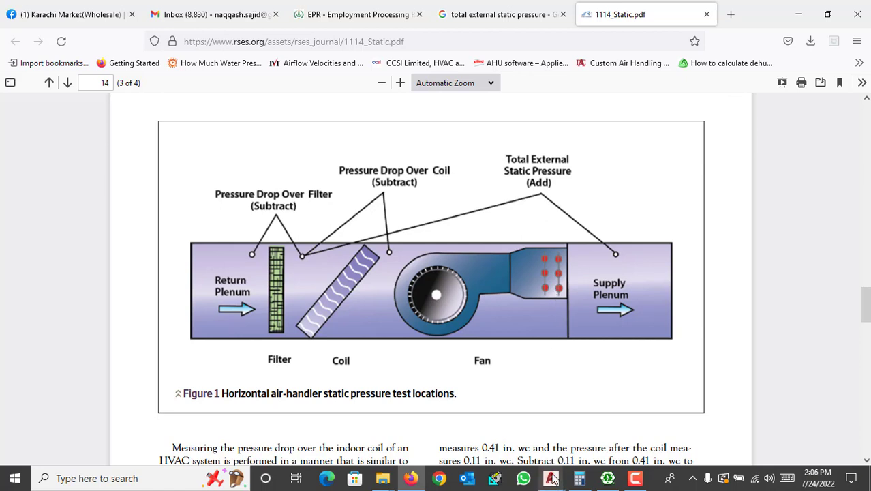
mouse_move(552, 478)
left_click(584, 435)
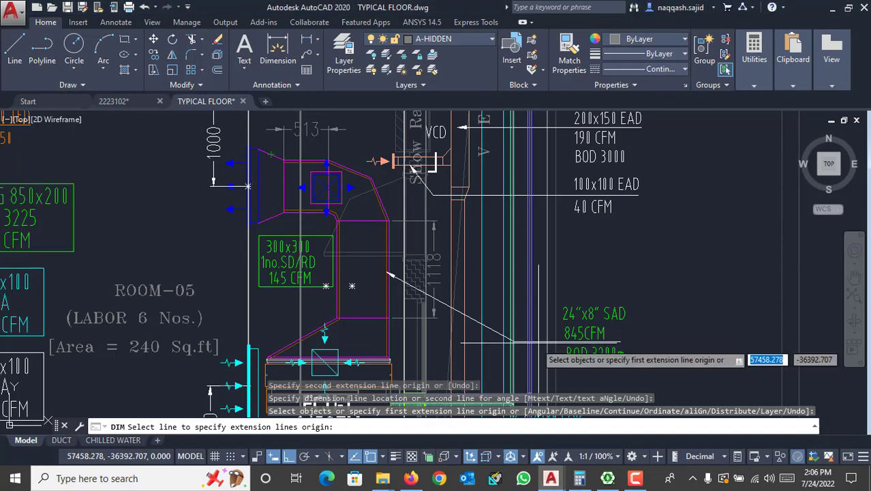
mouse_move(450, 332)
left_mouse_down()
mouse_move(553, 239)
mouse_move(426, 338)
mouse_move(476, 349)
mouse_move(471, 313)
left_mouse_up()
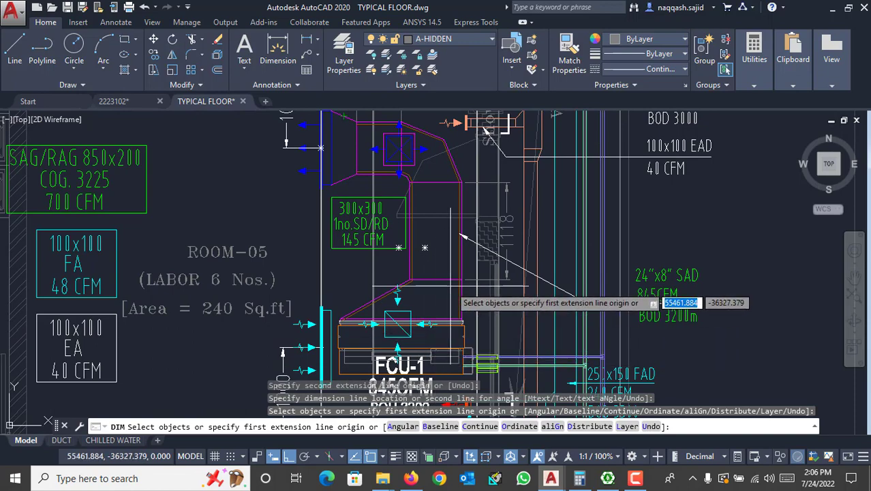
left_click_drag(368, 172, 361, 231)
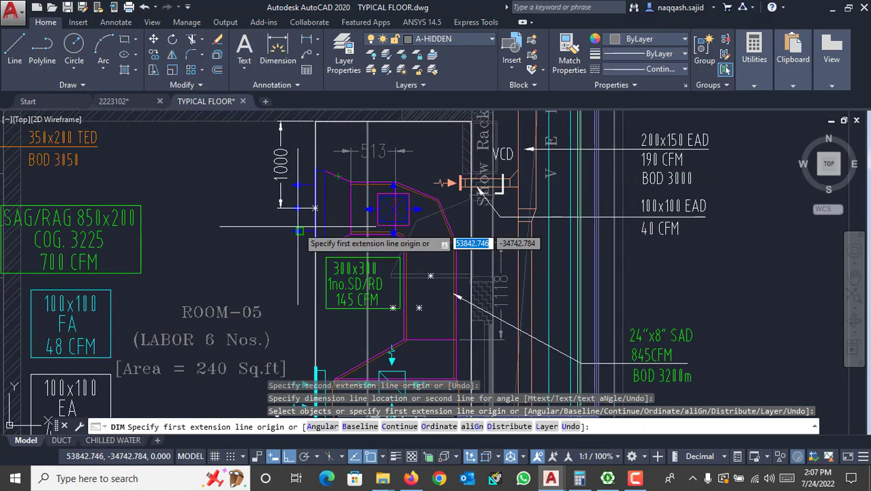
scroll(341, 236, "down", 2)
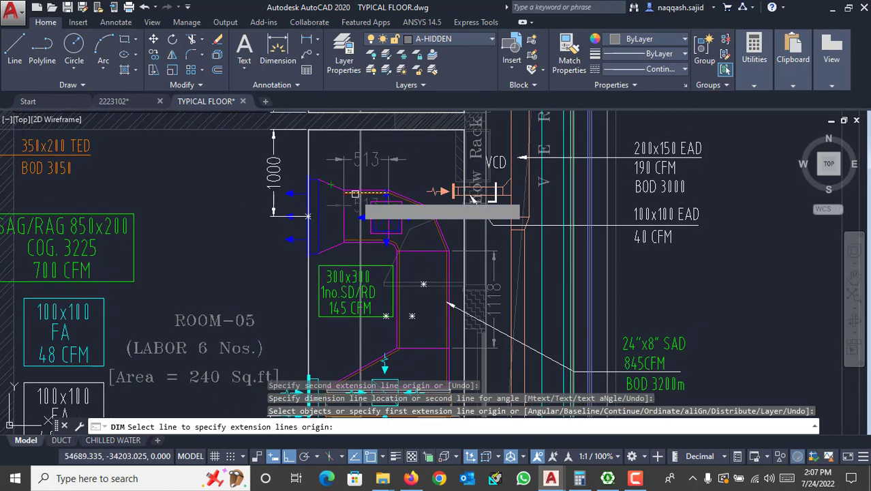
scroll(396, 321, "up", 2)
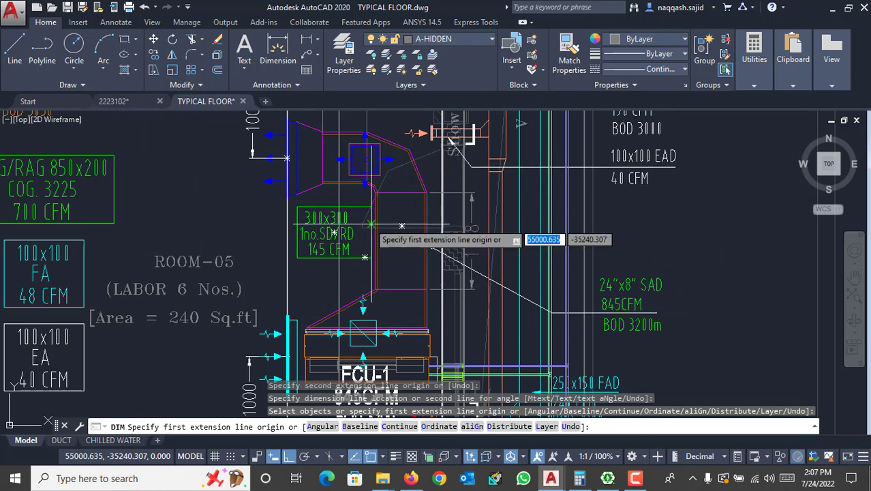
scroll(377, 232, "down", 2)
scroll(378, 273, "up", 2)
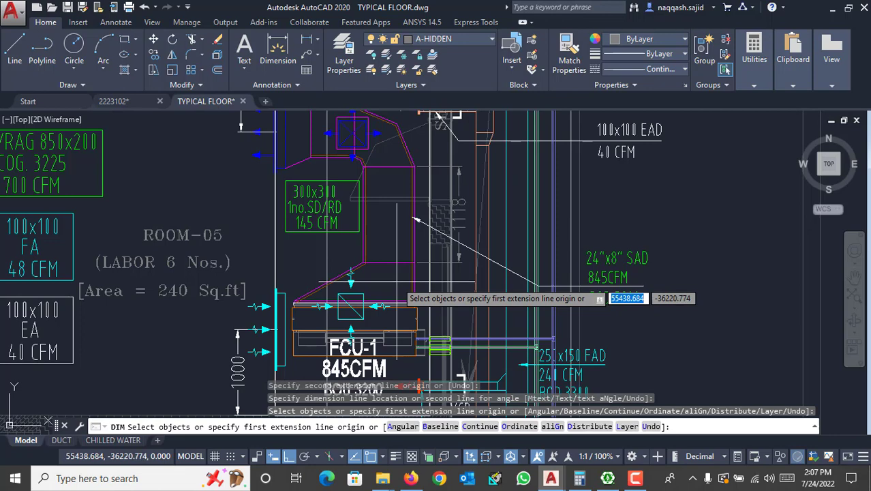
left_click_drag(398, 286, 379, 296)
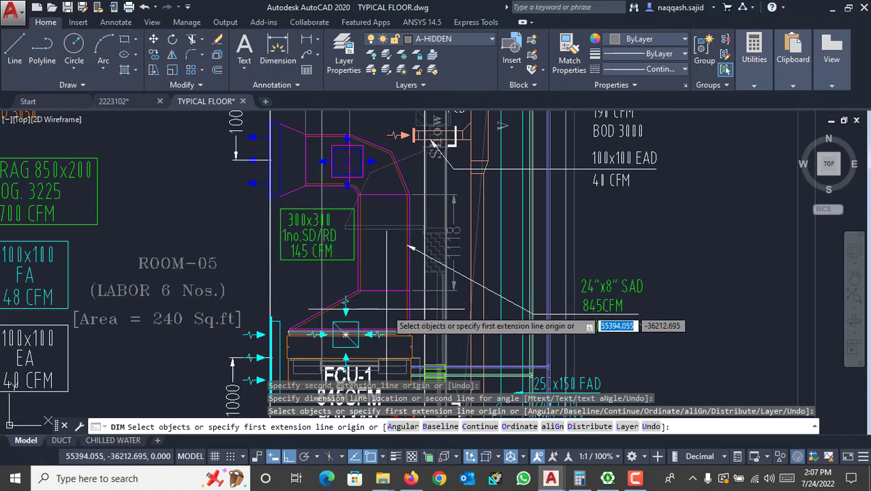
Dimension the width of the transition's wide end at FCU-1, placing the dimension line over the unit
scroll(346, 301, "up", 2)
scroll(197, 351, "up", 2)
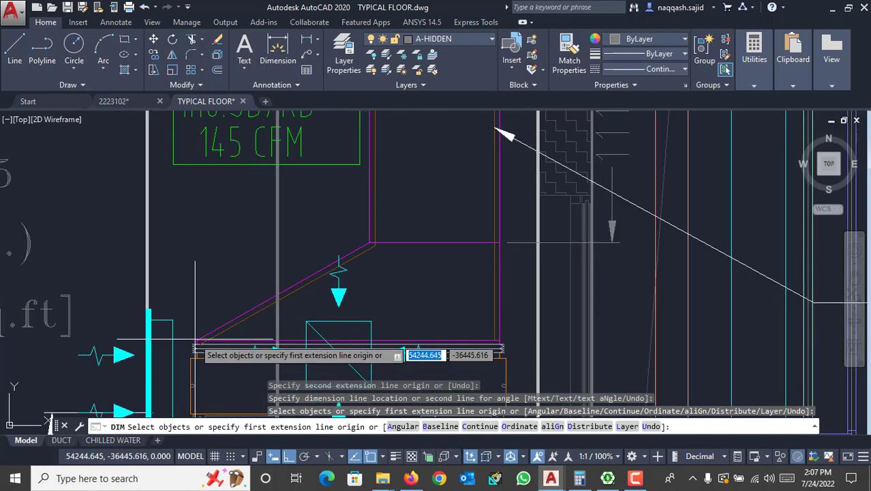
left_click(197, 351)
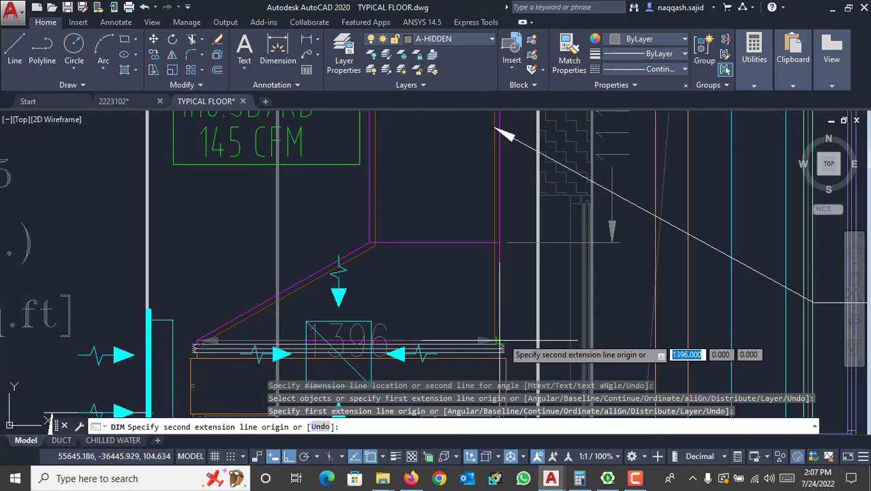
left_click(499, 343)
scroll(505, 286, "down", 2)
scroll(510, 303, "down", 3)
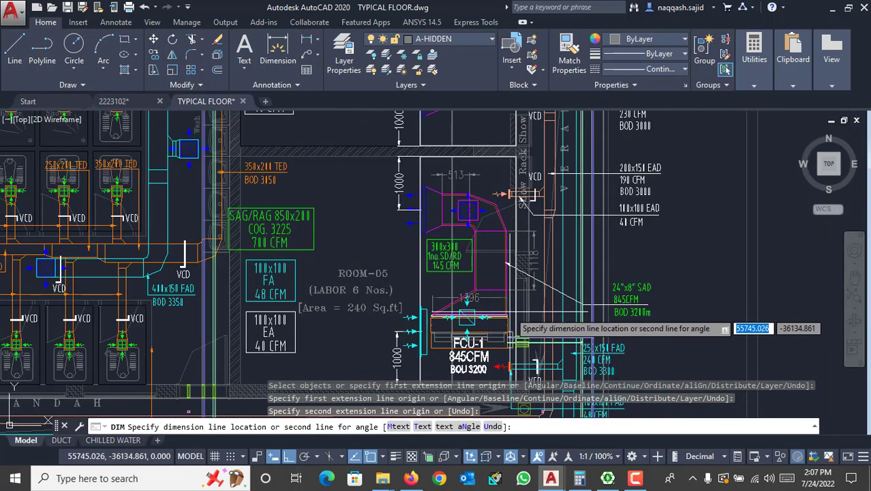
left_click(449, 334)
Dimension the width of the transition's narrow end, placing the dimension line inside the straight duct, and end the dimension command
scroll(481, 294, "up", 3)
scroll(486, 292, "up", 4)
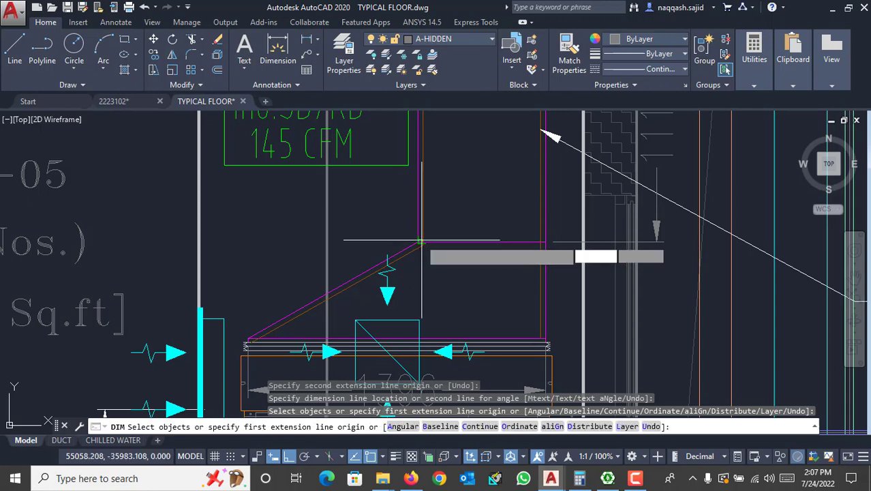
left_click(546, 242)
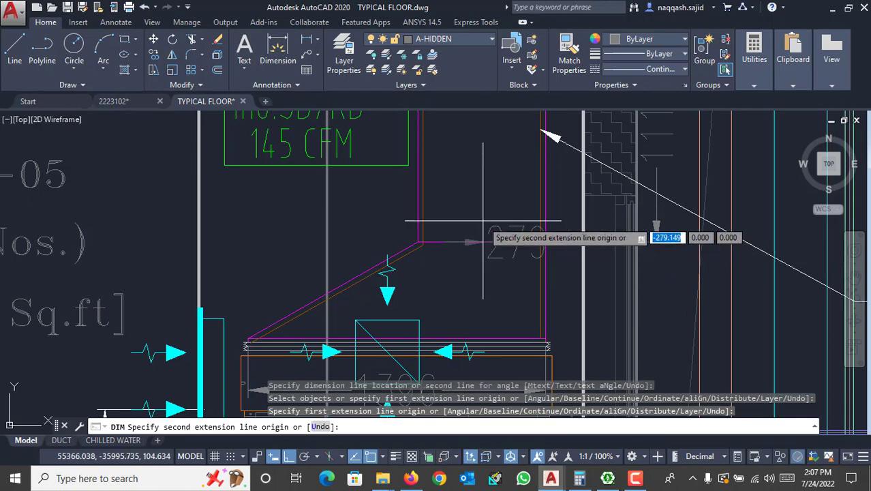
left_click(419, 243)
left_click(443, 198)
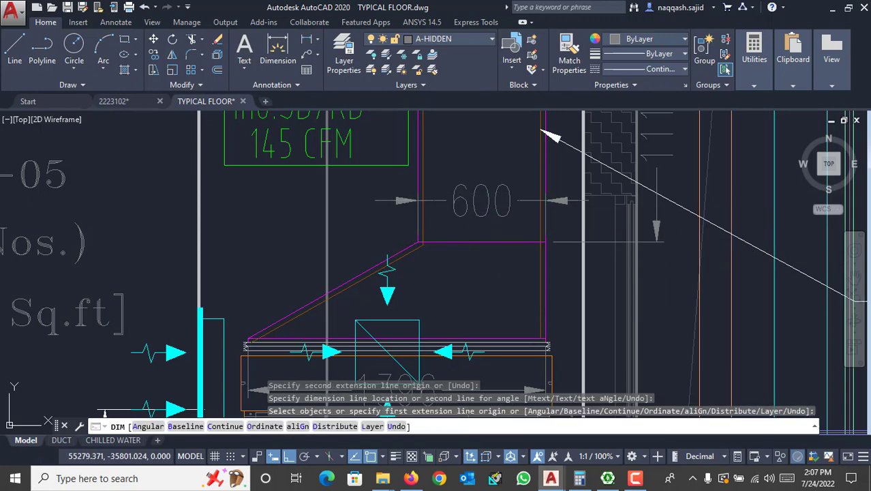
scroll(447, 270, "down", 4)
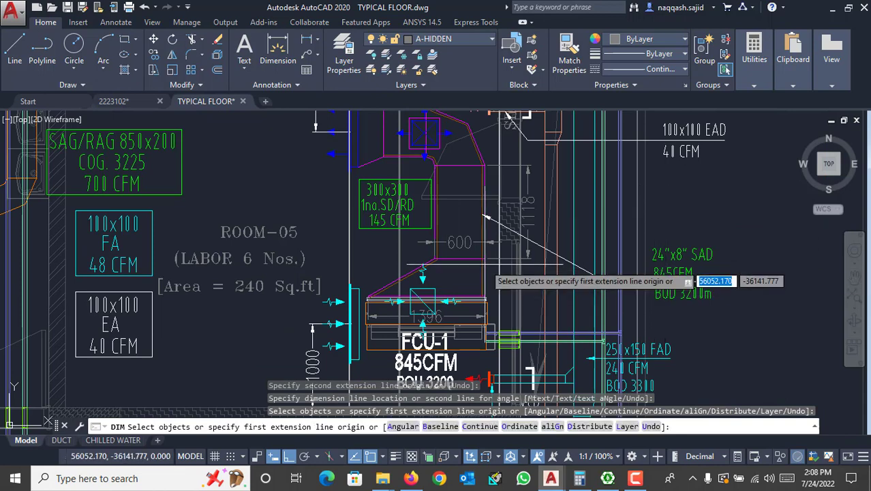
key("Escape")
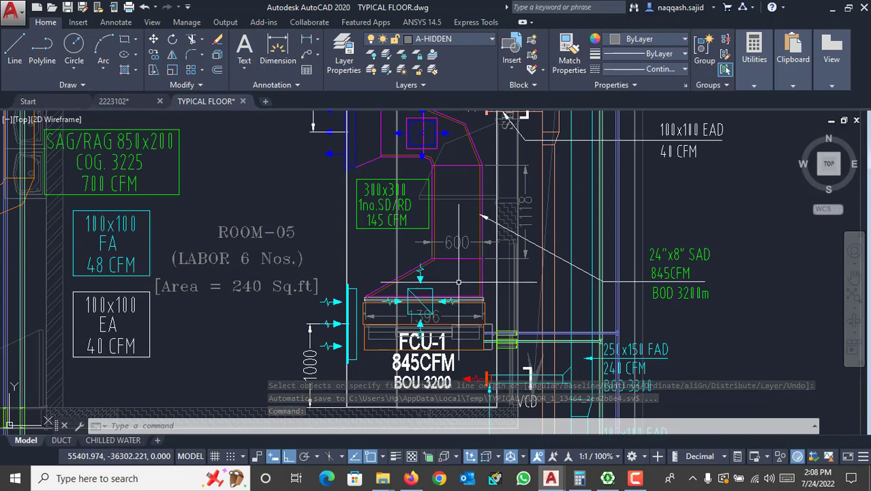
scroll(434, 285, "up", 1)
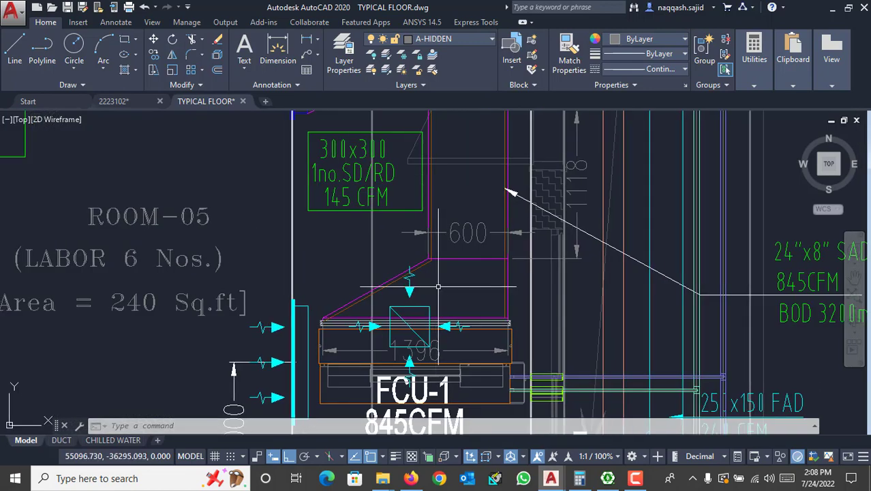
scroll(436, 285, "down", 3)
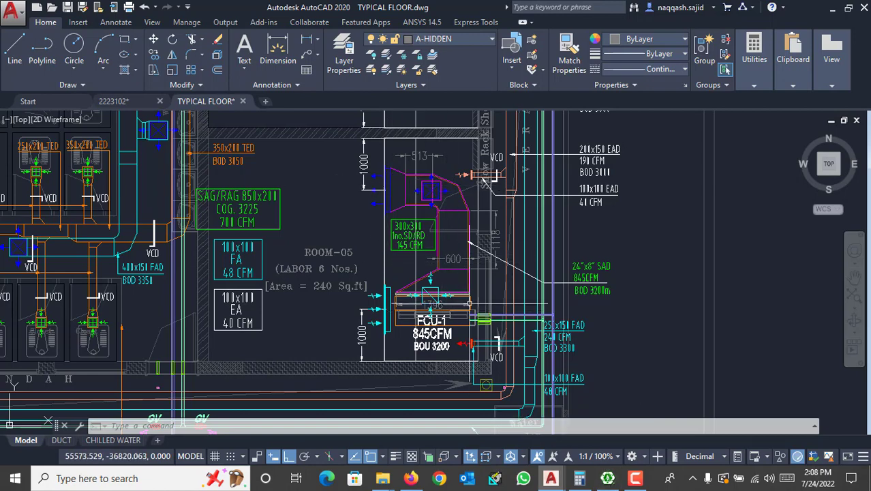
scroll(475, 294, "up", 4)
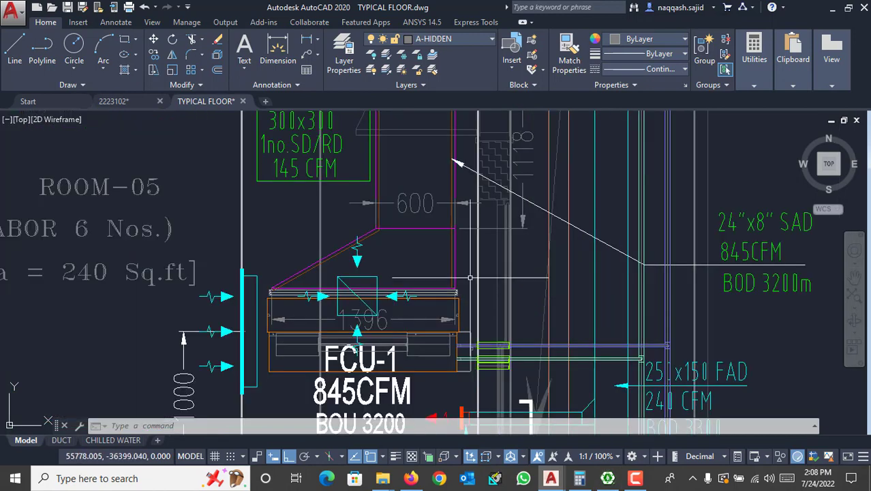
Switch to ASHRAE Duct Fitting Database and open the supply rectangular transition with two parallel sides, symmetrical (SR4-1)
left_click(608, 478)
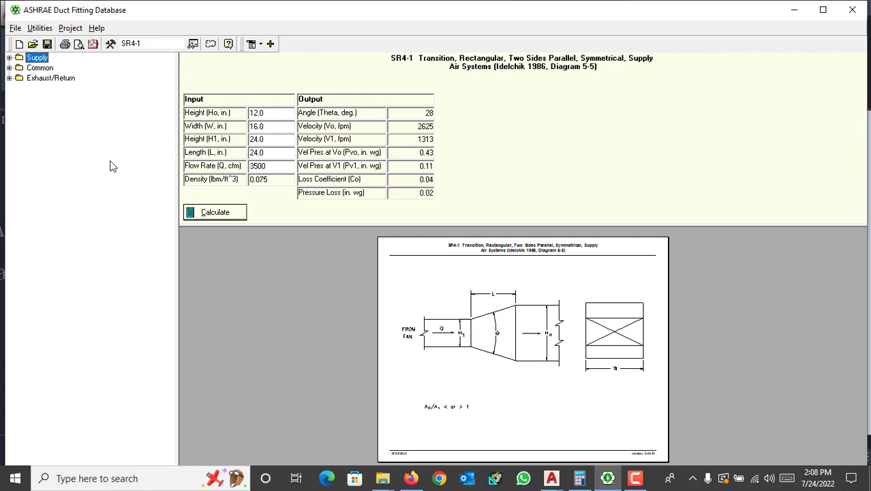
left_click(10, 58)
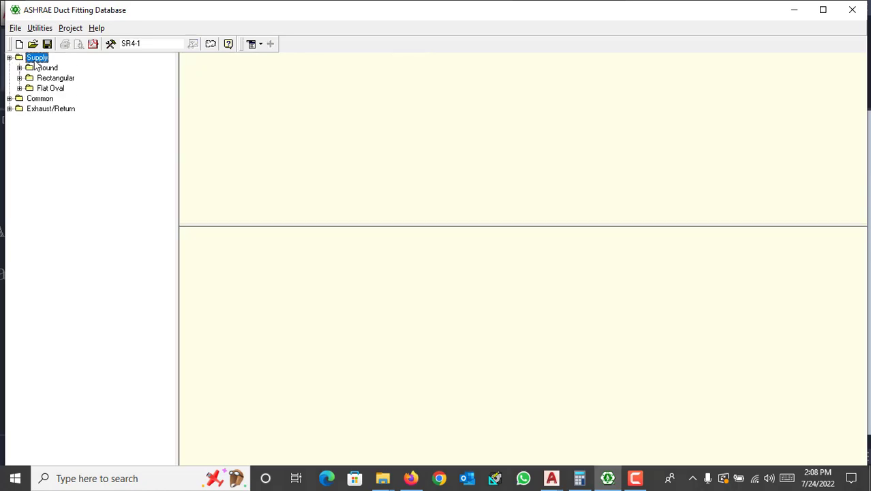
double_click(43, 78)
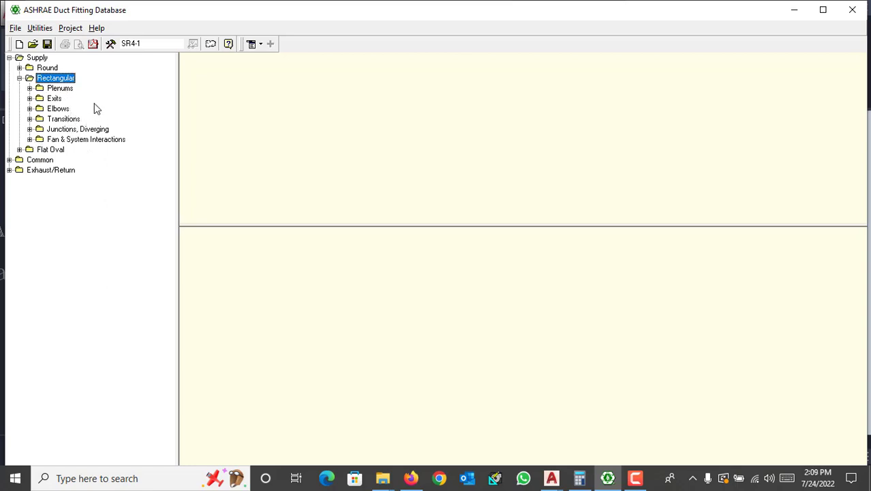
left_click(29, 120)
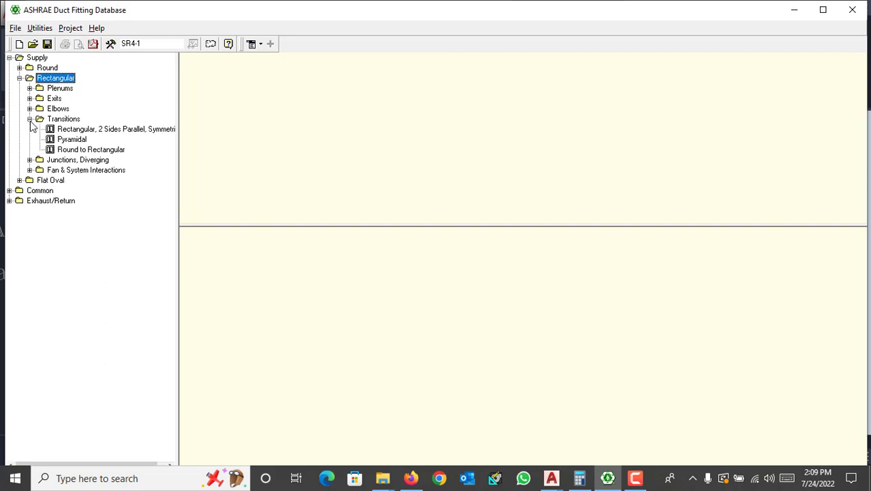
left_click(81, 129)
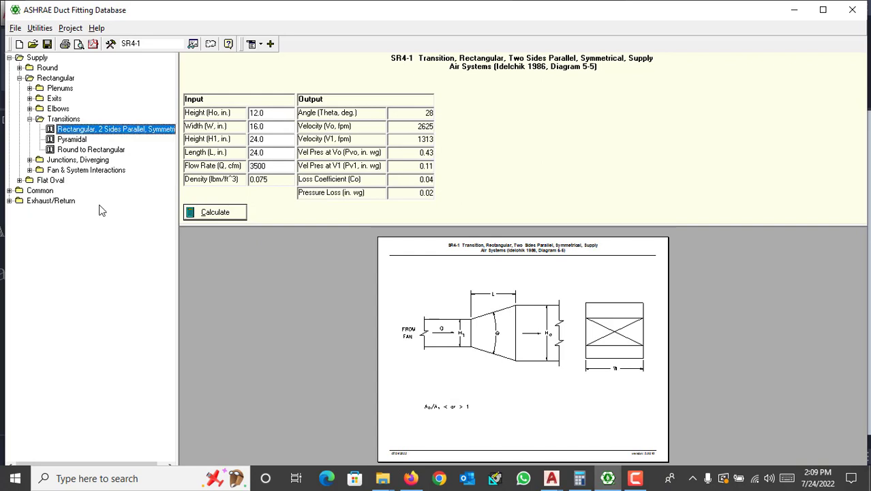
Compare the Pyramidal and Round to Rectangular transition diagrams, and return to the two-sides-parallel symmetrical transition
left_click(74, 140)
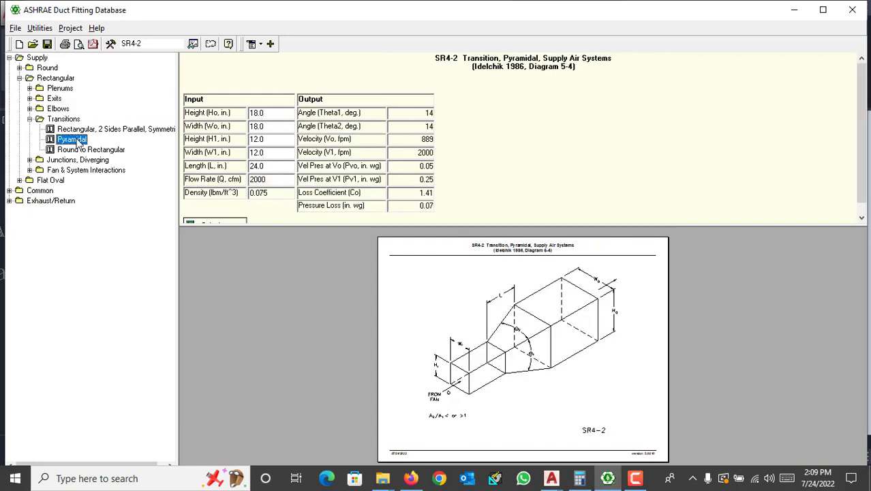
left_click(84, 150)
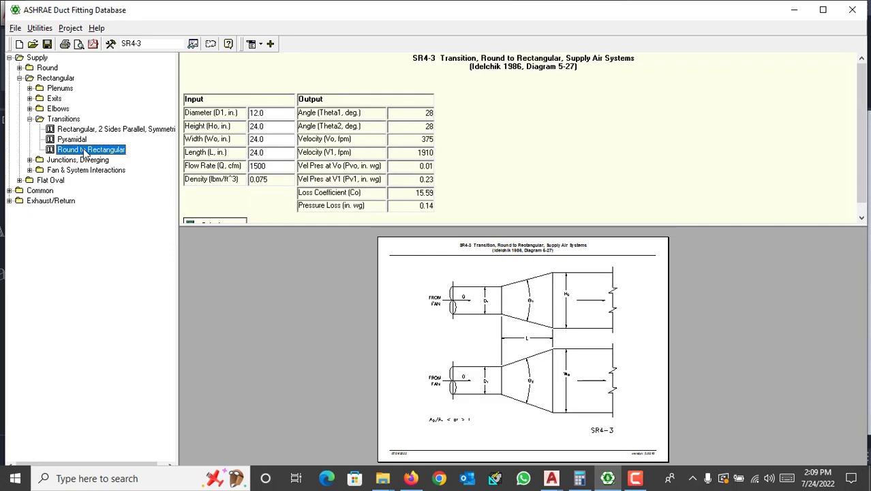
left_click(86, 129)
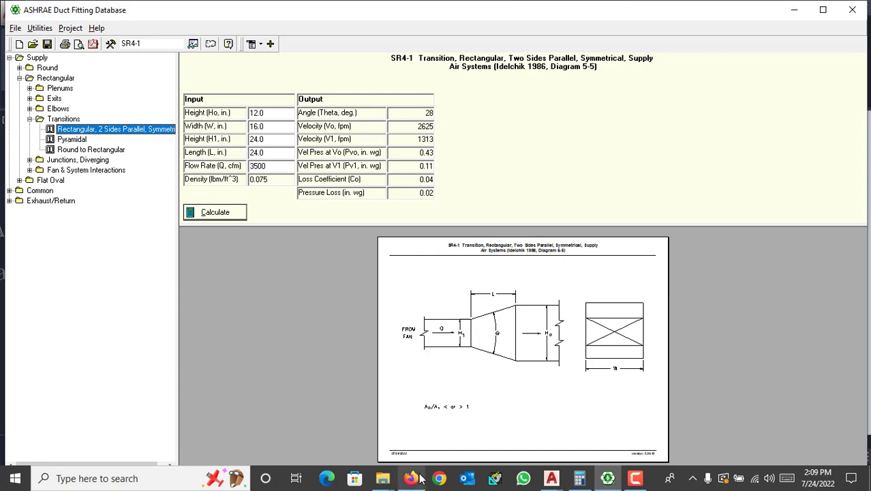
Check the wide-end dimension in the AutoCAD drawing and convert 1396 mm to inches in Calculator by dividing by 25.4
left_click(551, 478)
left_click(596, 433)
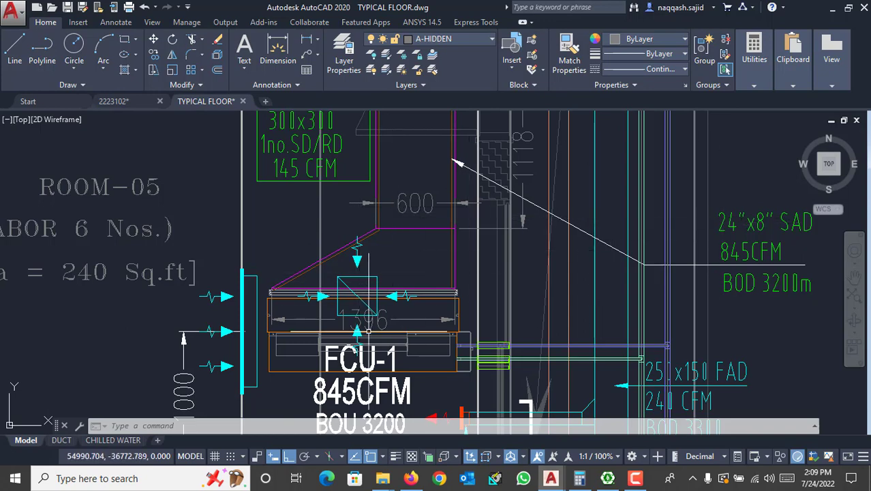
left_click(585, 479)
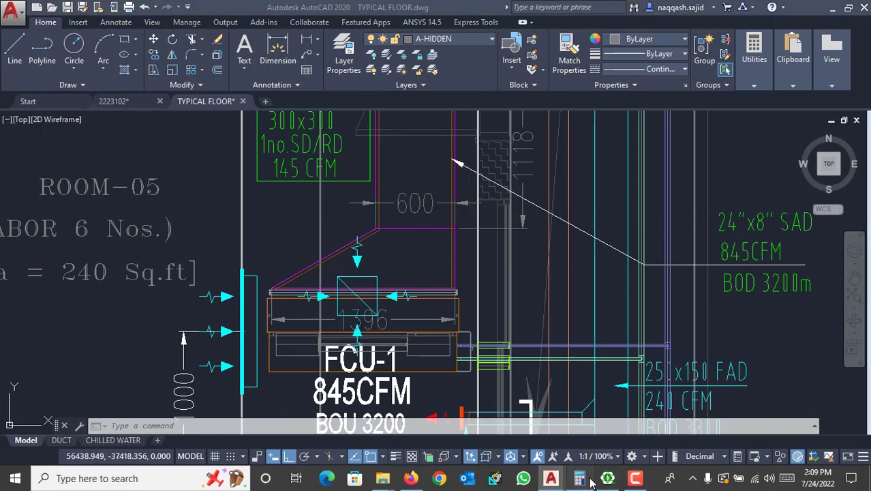
type("139")
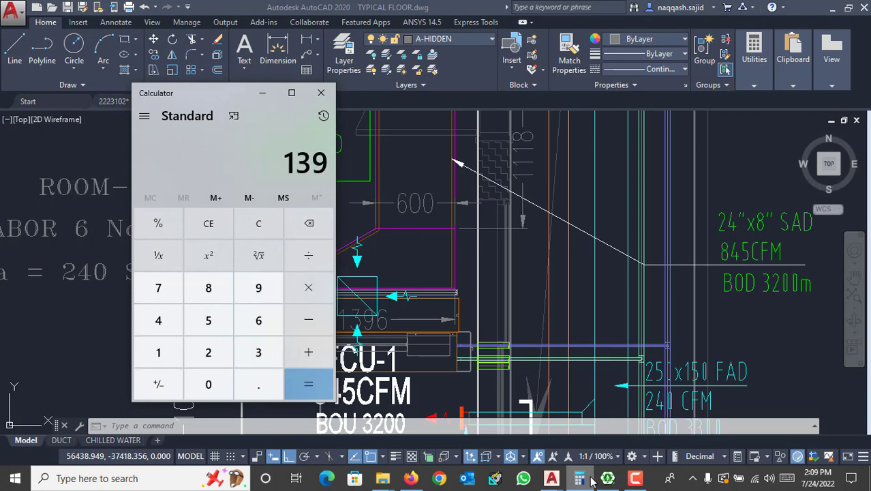
type("6/25.4")
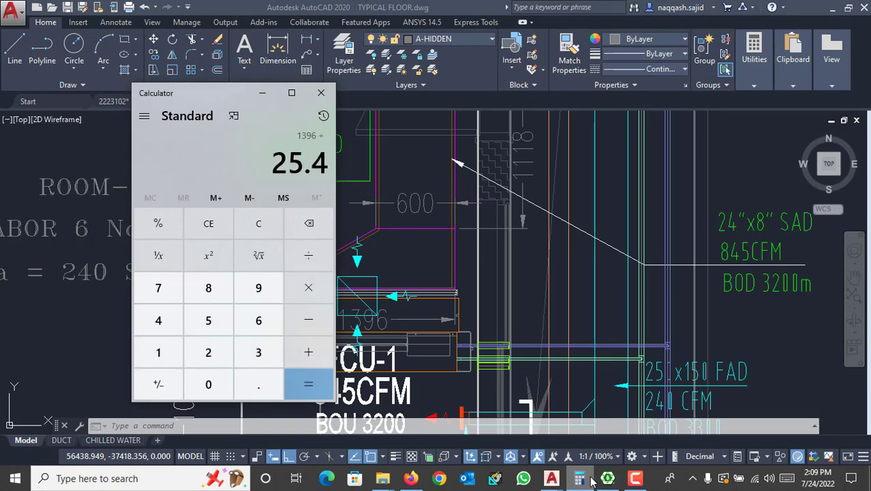
key("Return")
type("/")
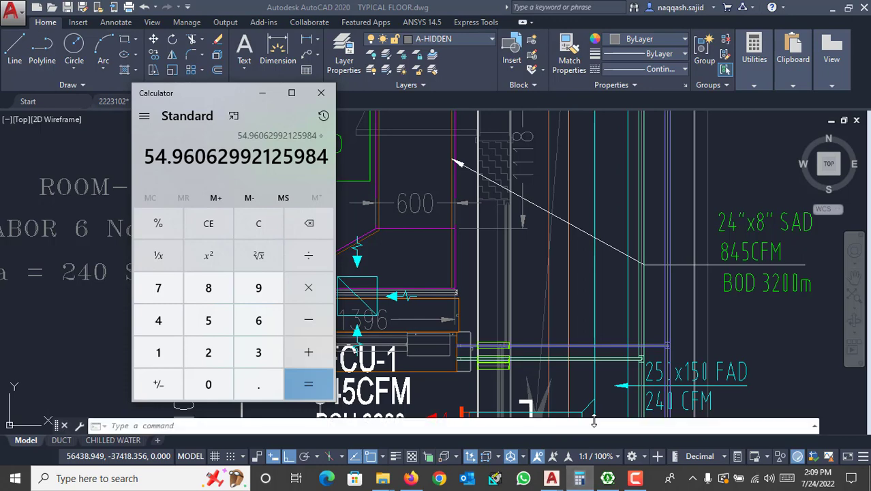
left_click(542, 300)
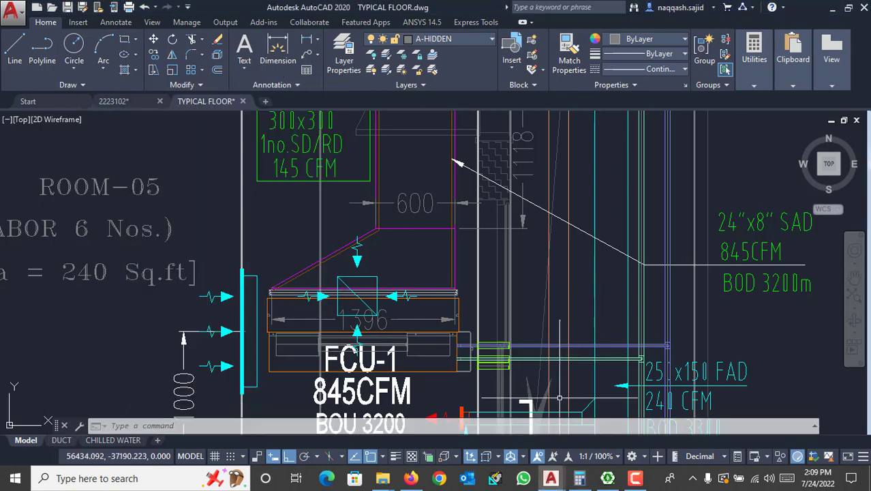
Compare the SR4-1 transition's required dimensions in ASHRAE Duct Fitting Database with the FCU-1 duct sizes in the AutoCAD TYPICAL FLOOR drawing
left_click(608, 478)
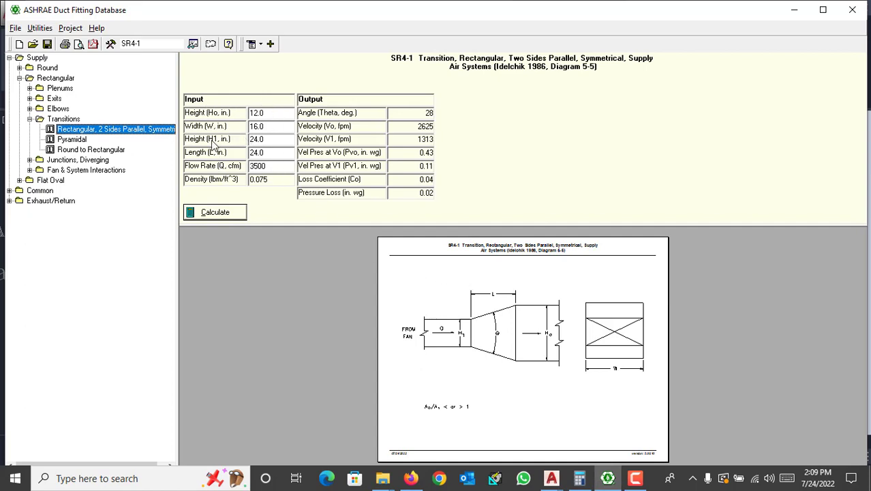
left_click(269, 113)
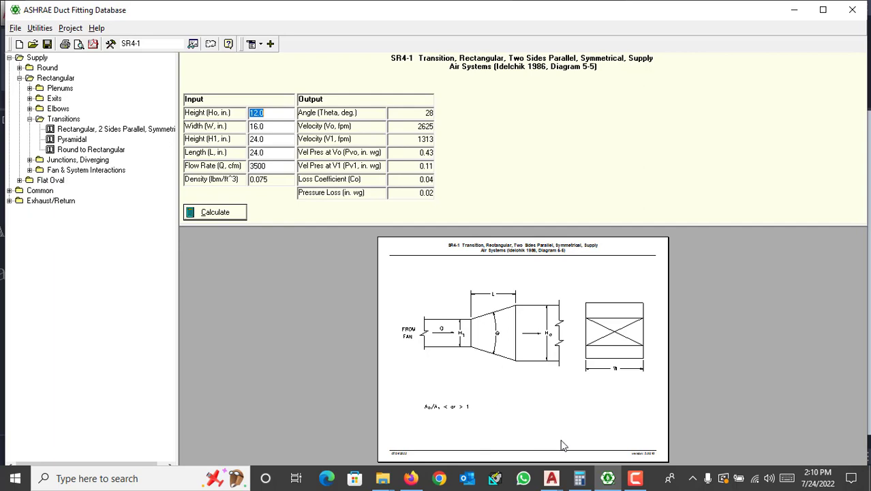
mouse_move(552, 478)
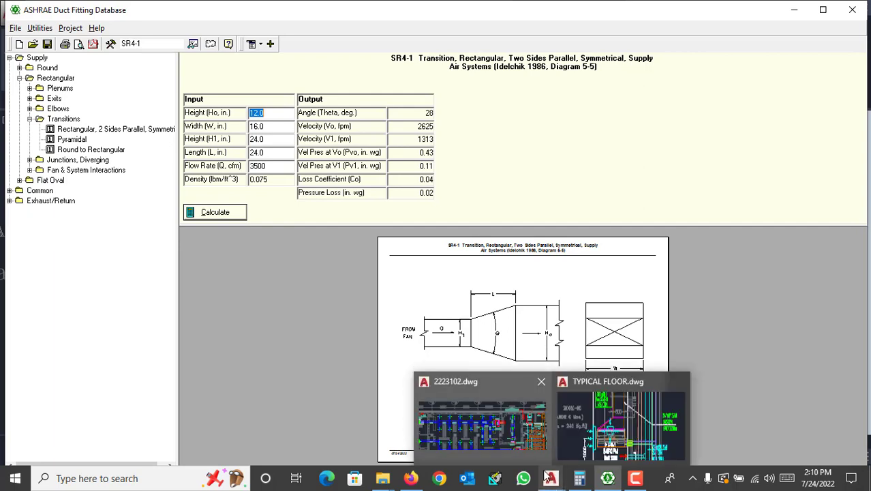
left_click(556, 430)
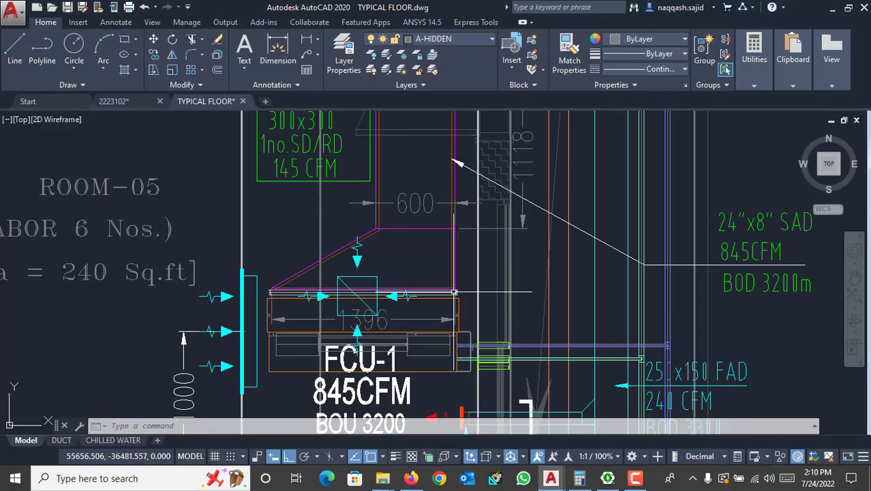
left_click(580, 478)
left_click(558, 480)
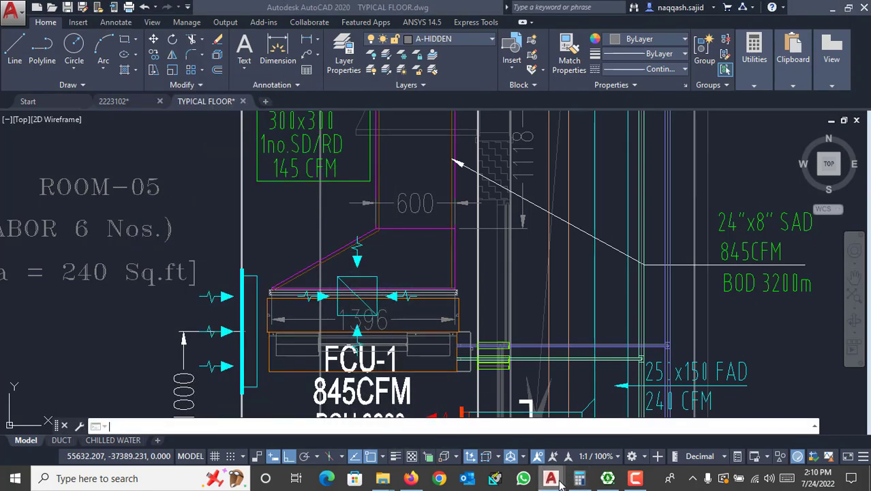
left_click(603, 480)
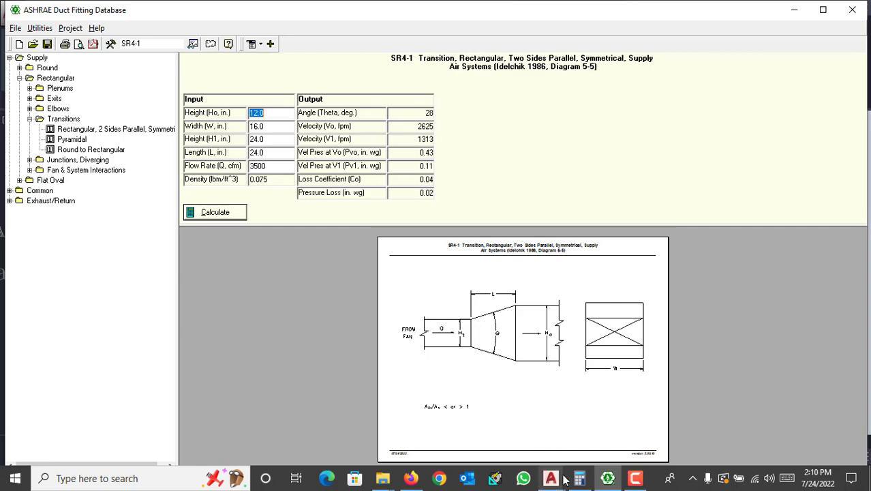
mouse_move(551, 478)
left_click(617, 422)
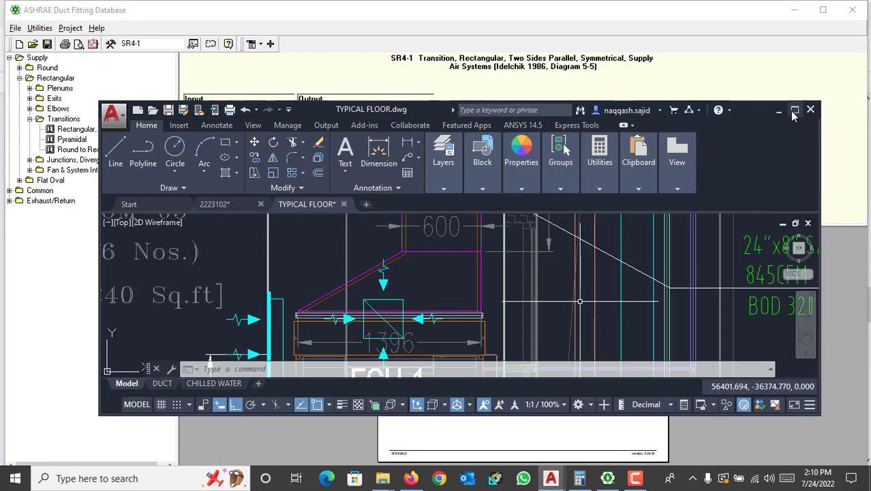
key("super+Up")
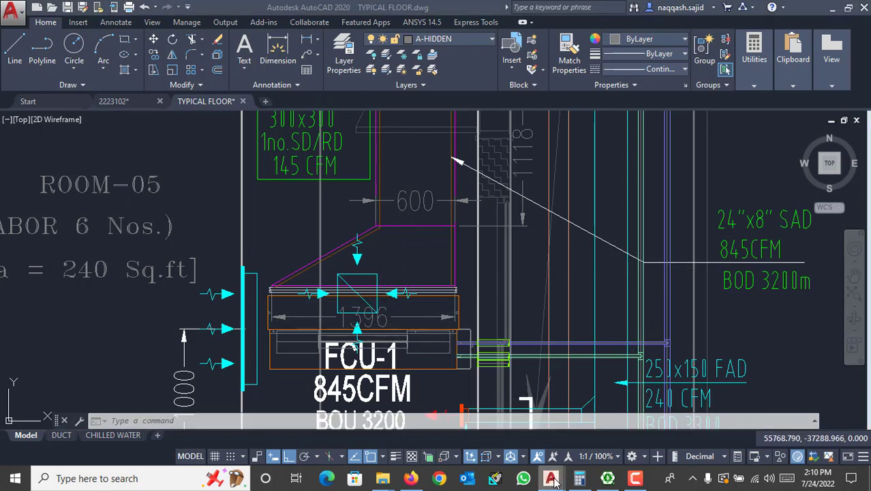
left_click(607, 478)
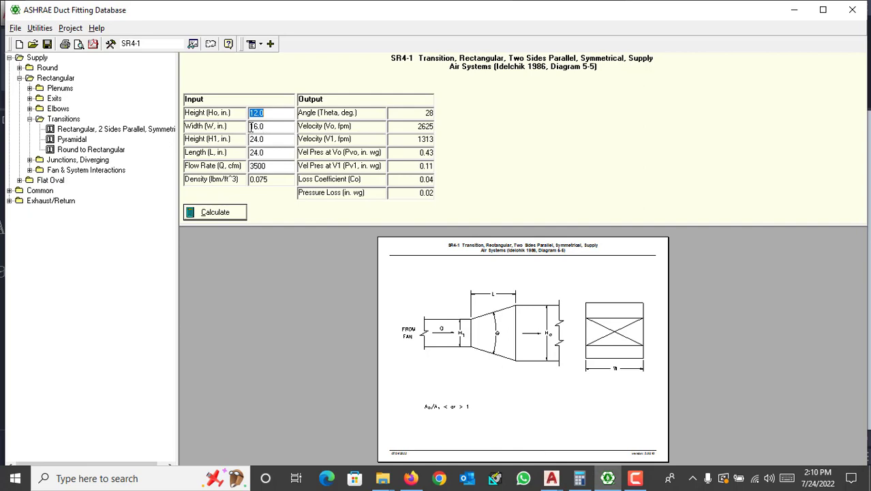
Set the SR4-1 transition's width W to 55 in and its height Ho to 8 in
left_click(270, 128)
type("55")
left_click(276, 115)
type("8")
left_click(275, 140)
Switch to the TYPICAL FLOOR drawing in AutoCAD and dimension the FCU-1 transition's length along its straight side, placing the dimension outside the duct
mouse_move(549, 482)
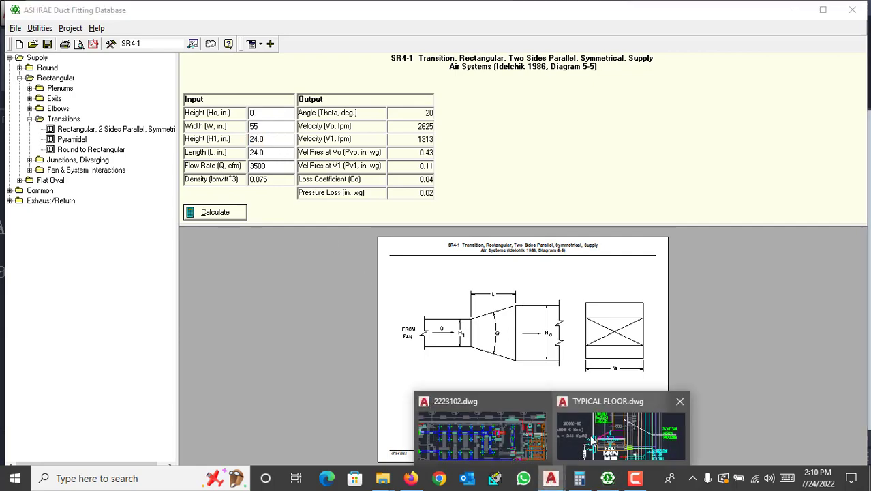
left_click(620, 429)
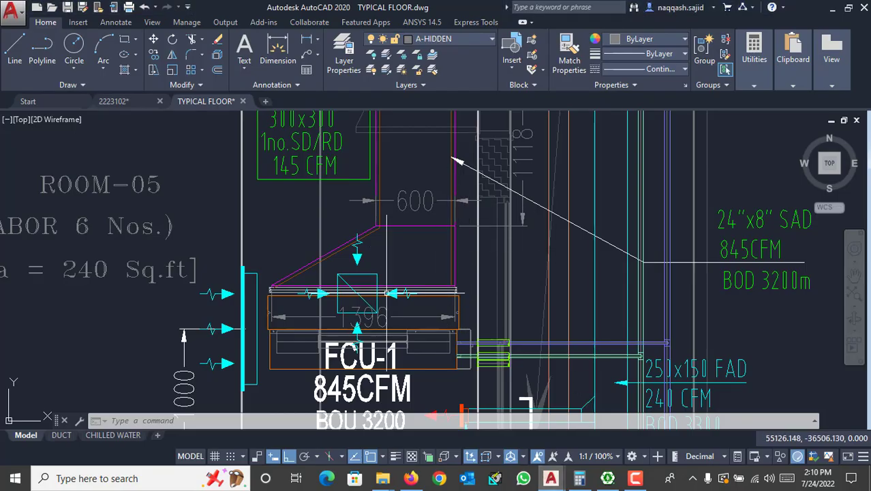
left_click(278, 49)
scroll(465, 236, "up", 4)
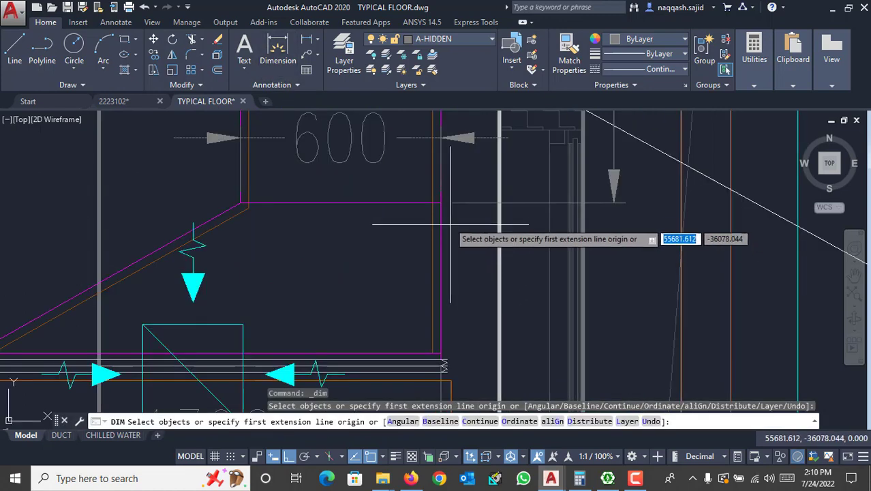
left_click(441, 202)
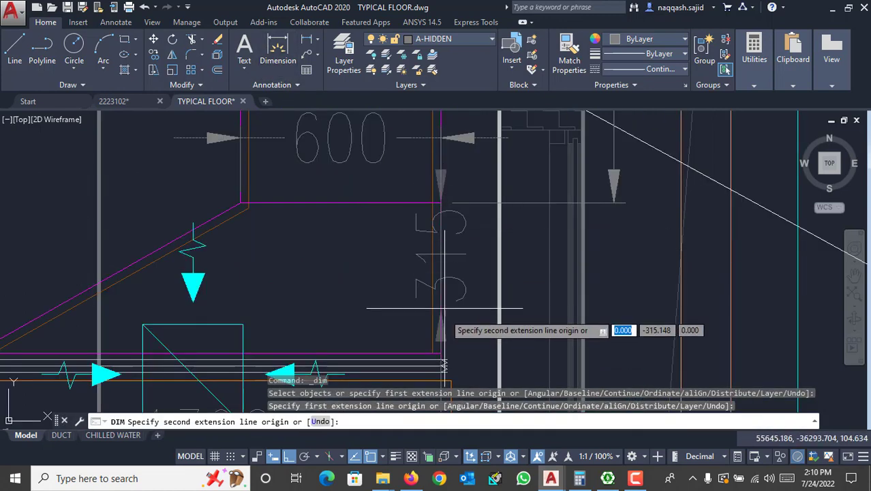
left_click(441, 353)
left_click(471, 338)
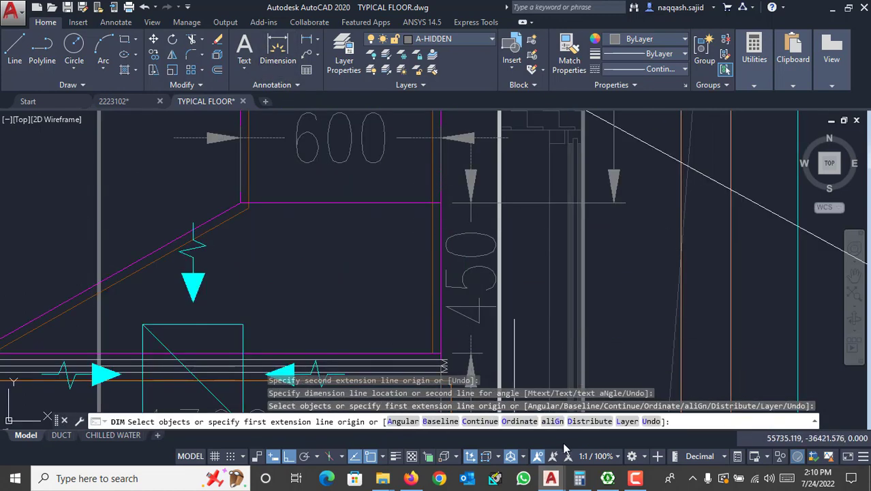
Convert the transition's 450 mm length to inches in Calculator by dividing by 25.4
left_click(579, 477)
type("/450/25.4")
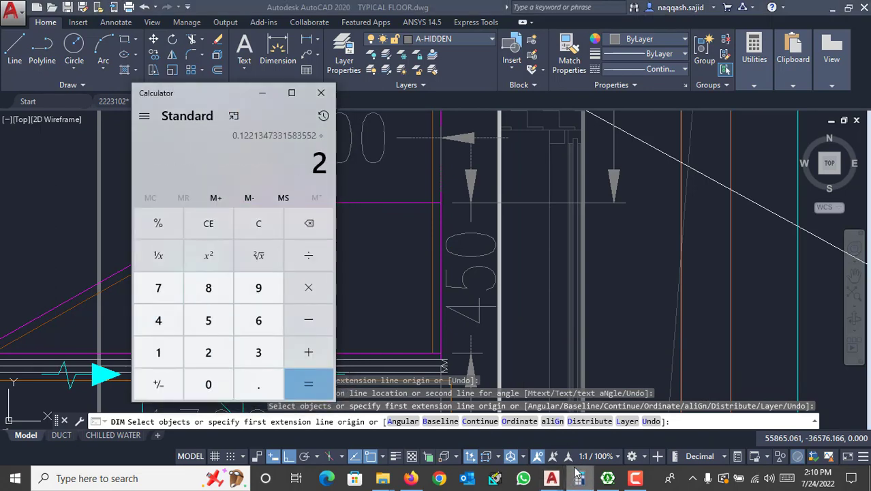
key("Return")
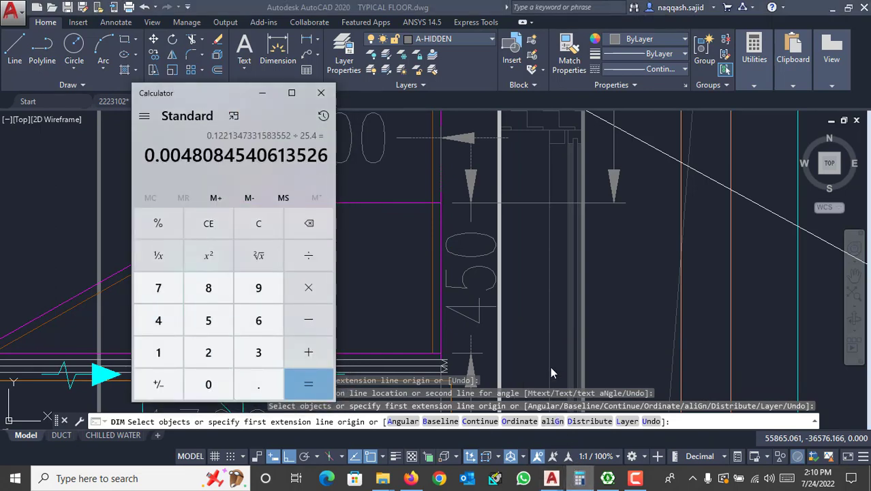
key("Escape")
type("450")
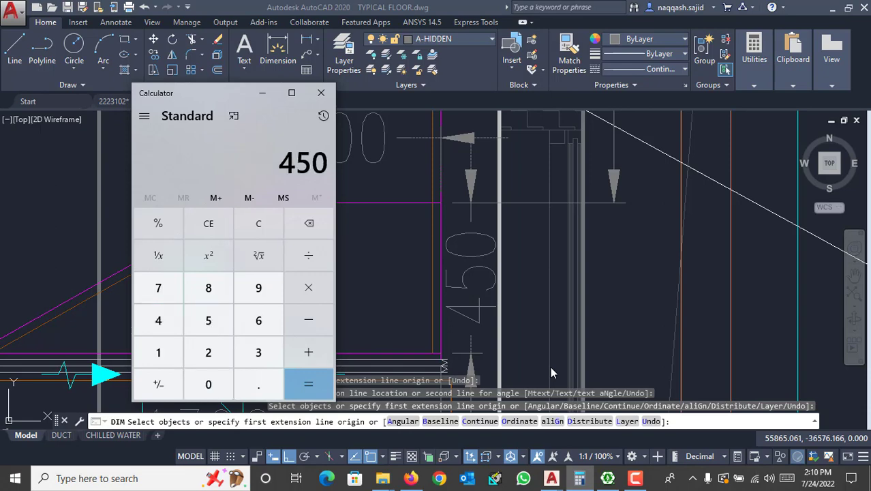
type("/25.4")
key("Return")
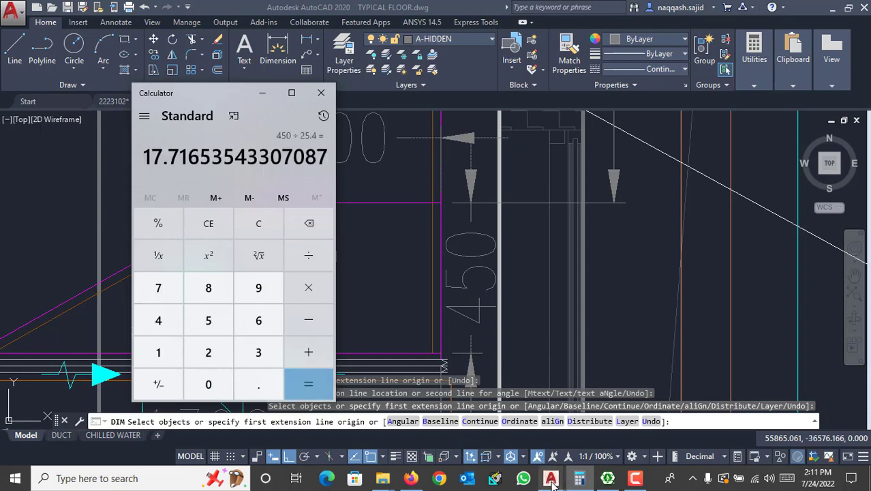
Switch to ASHRAE Duct Fitting Database and set the transition's height H1 to 8 in and its length L to 17.7 in
mouse_move(552, 478)
left_click(607, 479)
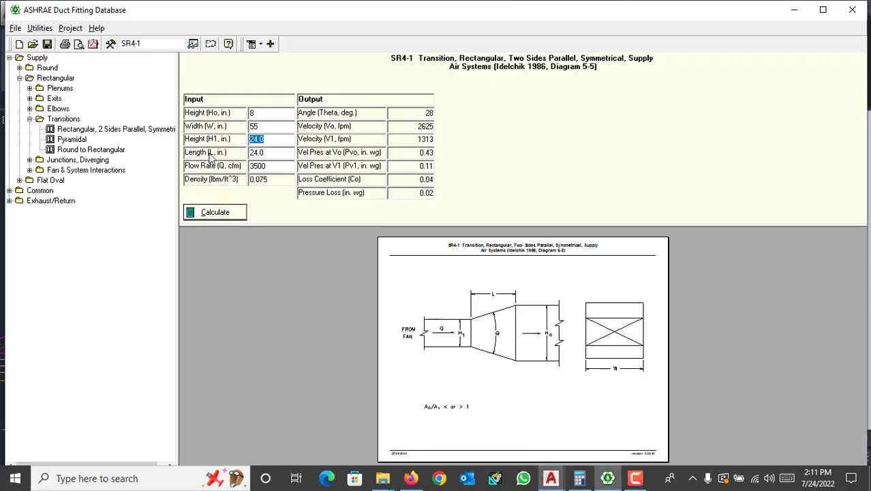
double_click(270, 155)
double_click(270, 168)
Check the FCU-1 airflow in the AutoCAD drawing, set the transition's flow rate to 845 cfm, and calculate its pressure loss
mouse_move(551, 478)
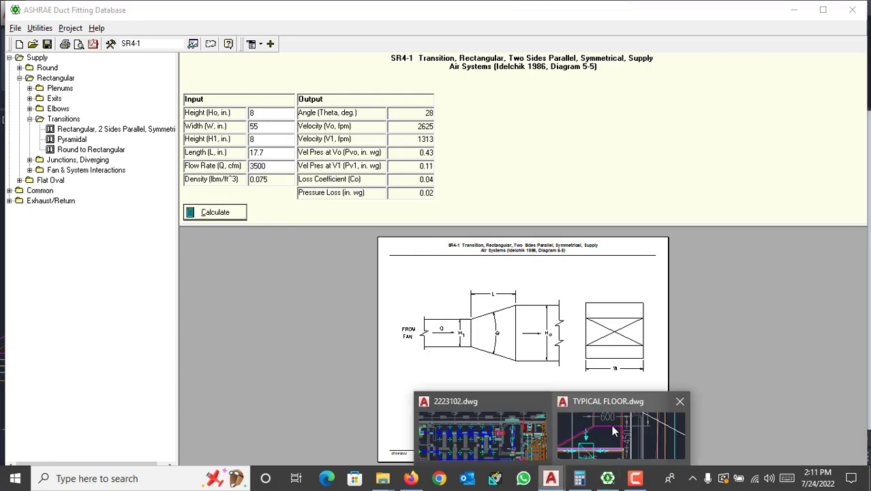
left_click(617, 424)
scroll(604, 310, "down", 4)
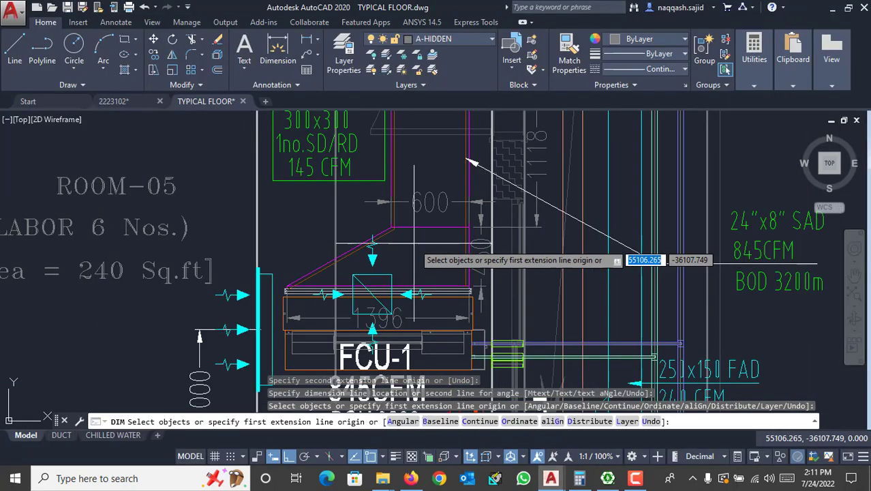
left_click(608, 478)
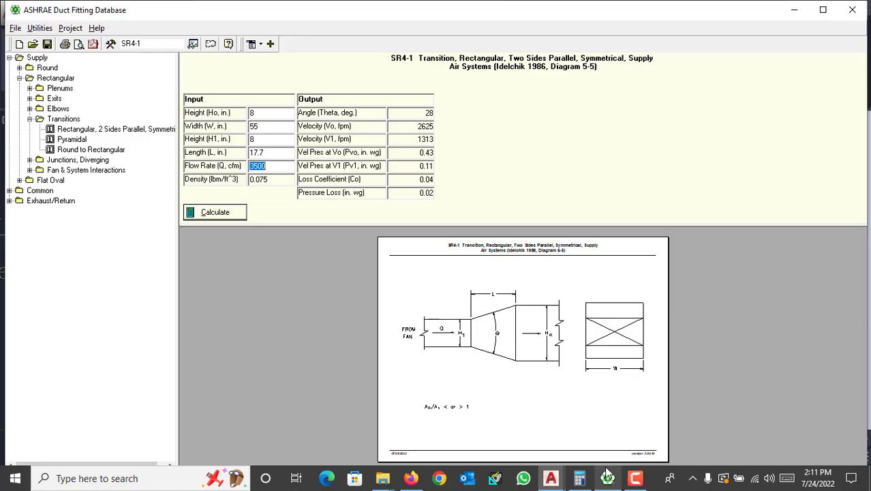
type("845")
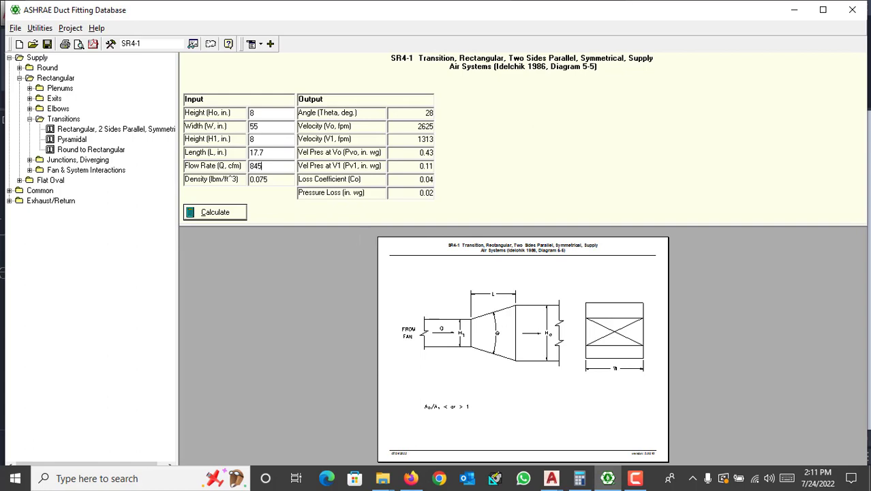
left_click(206, 216)
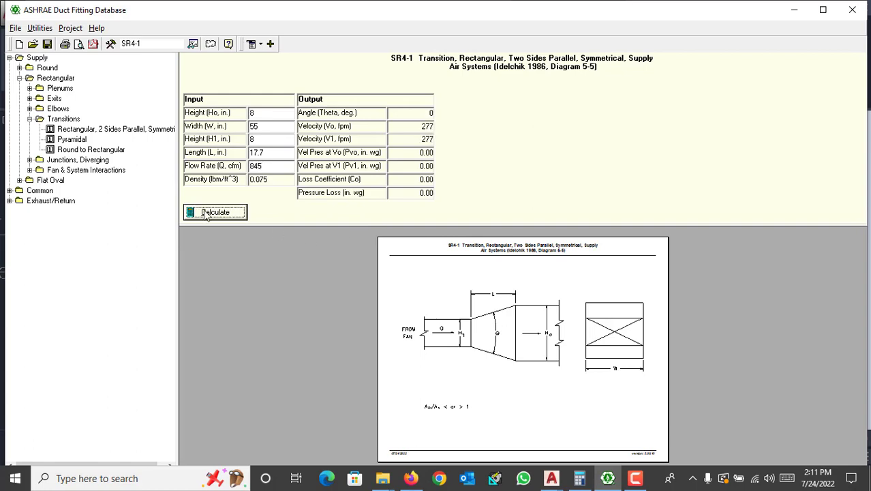
left_click(367, 196)
left_click_drag(405, 197, 441, 197)
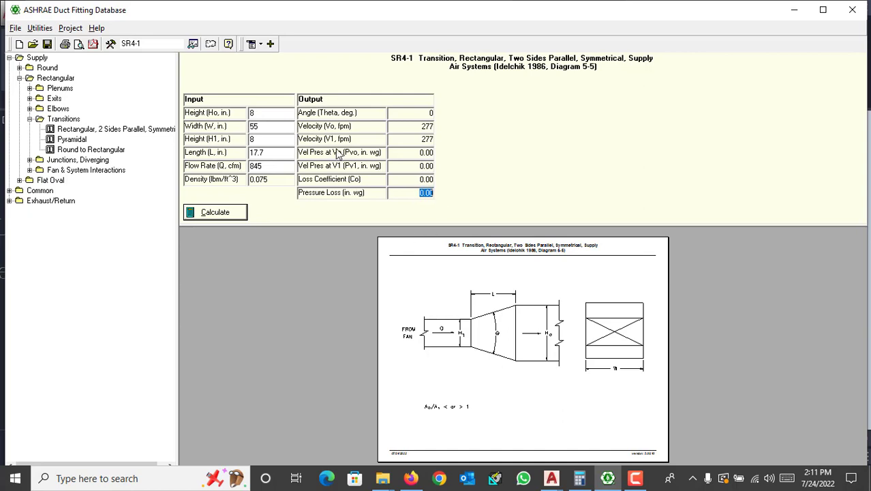
left_click(269, 43)
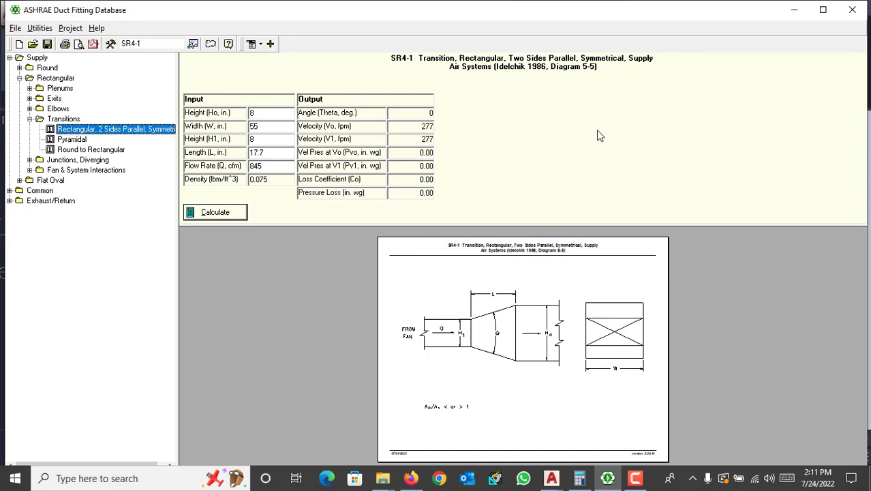
Check the straight duct's length in the AutoCAD drawing and convert 1118 mm to feet in Calculator, dividing by 25.4 and by 12
left_click(551, 479)
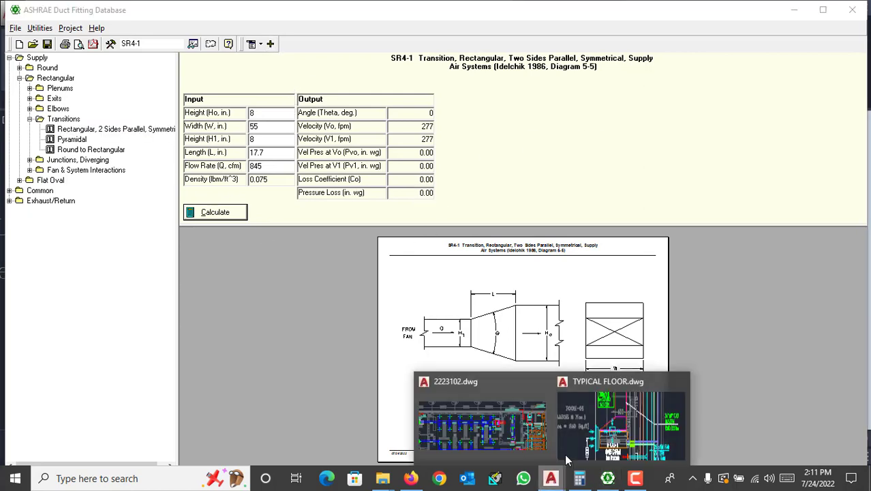
left_click(594, 435)
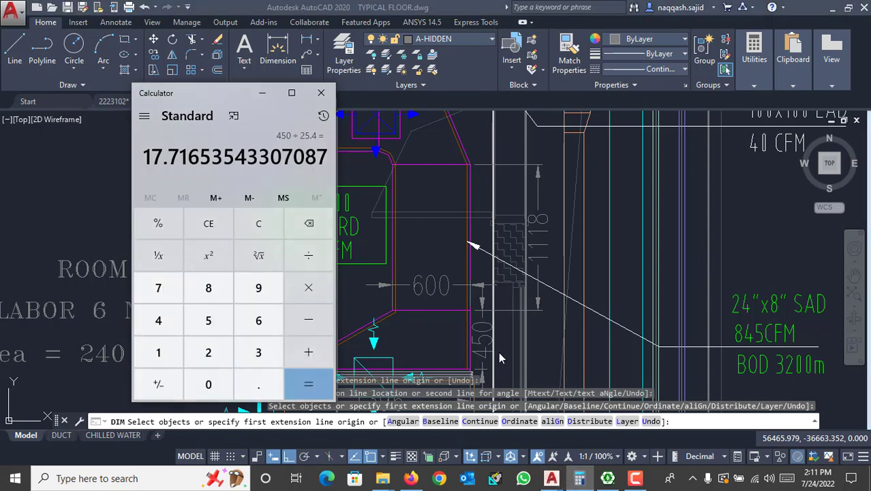
type("111")
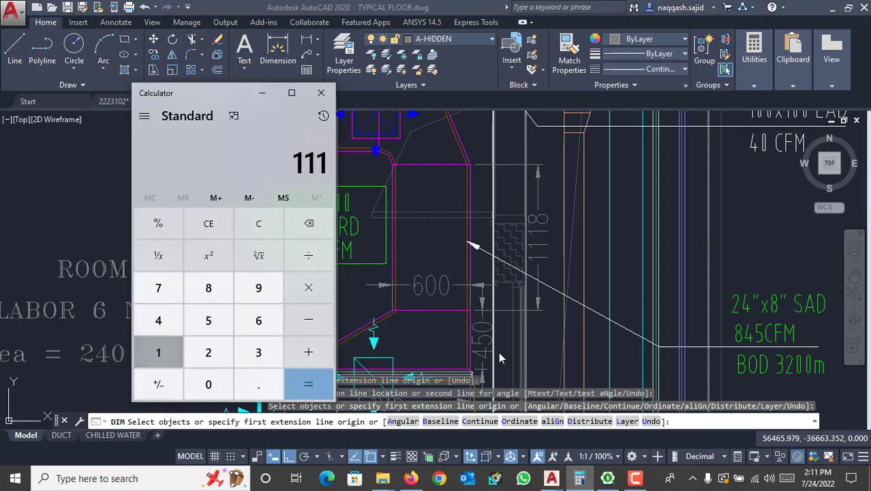
type("8+25.4")
key("Return")
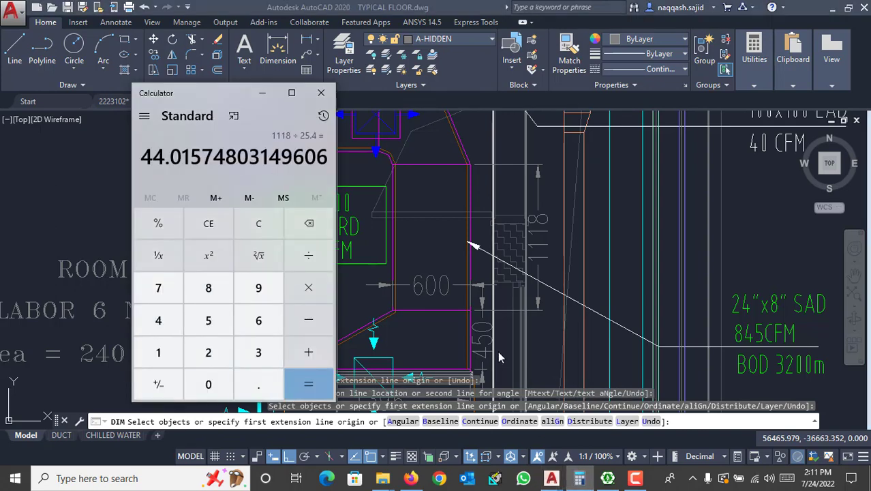
type("/12")
key("Return")
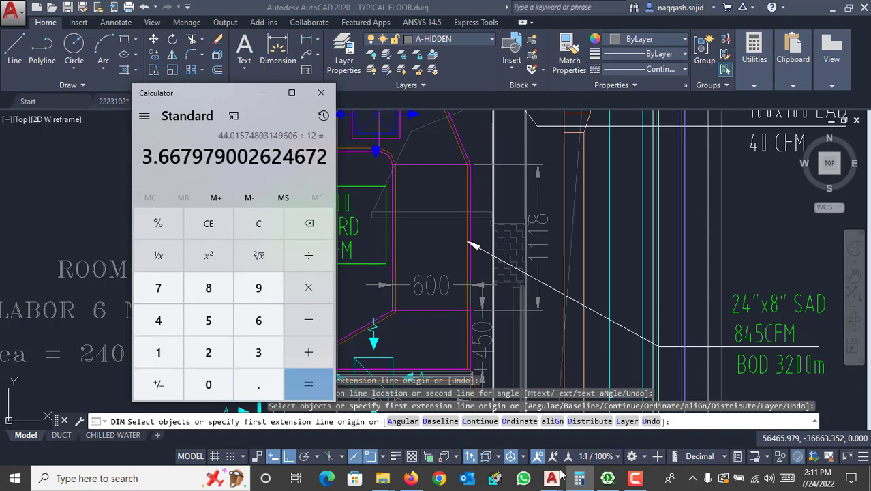
Switch to ASHRAE Duct Fitting Database and open the common rectangular straight duct fitting (CR11-1)
left_click(607, 478)
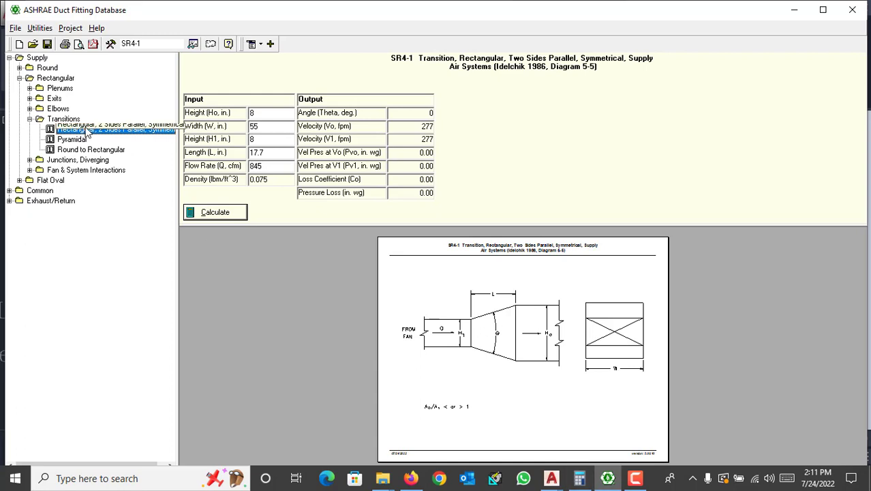
left_click(19, 78)
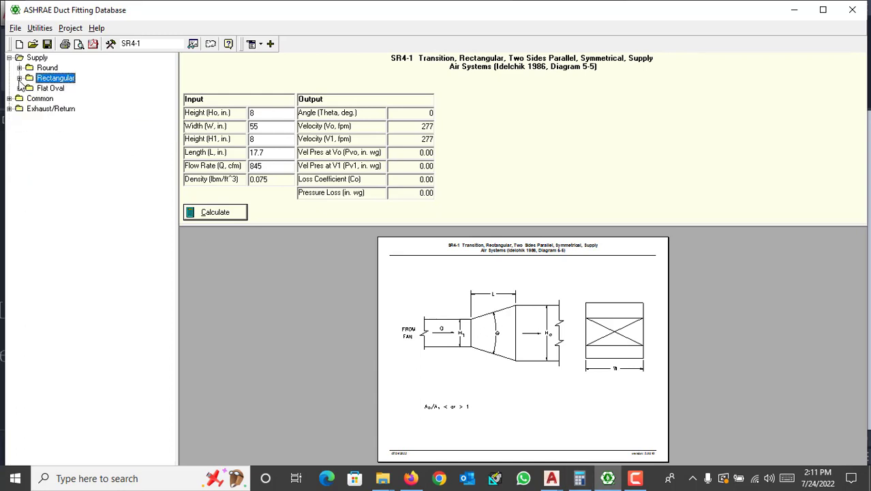
left_click(9, 98)
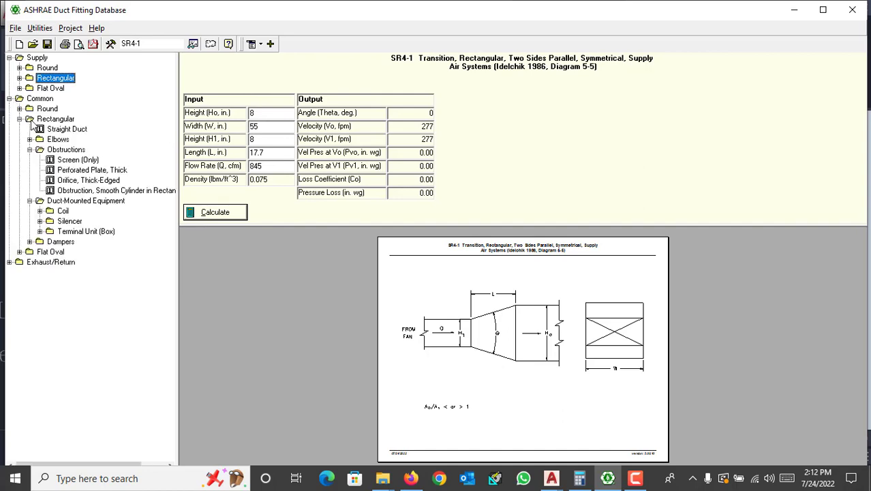
left_click(67, 129)
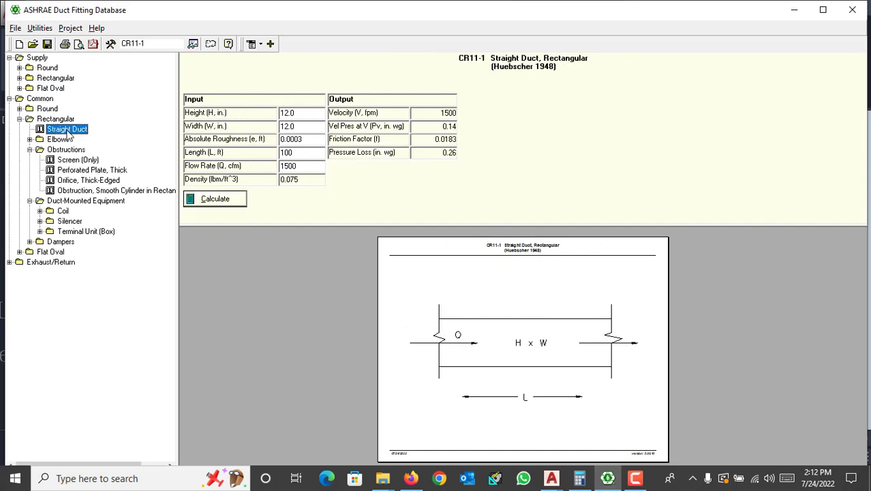
Set the straight duct's height to 8 in, its width to 24 in and its length to 3.67 ft
left_click(312, 112)
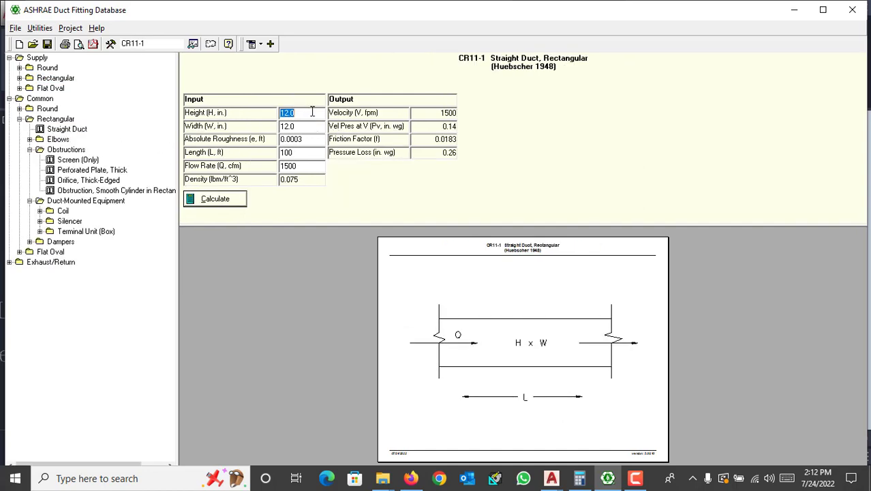
type("8")
left_click(306, 125)
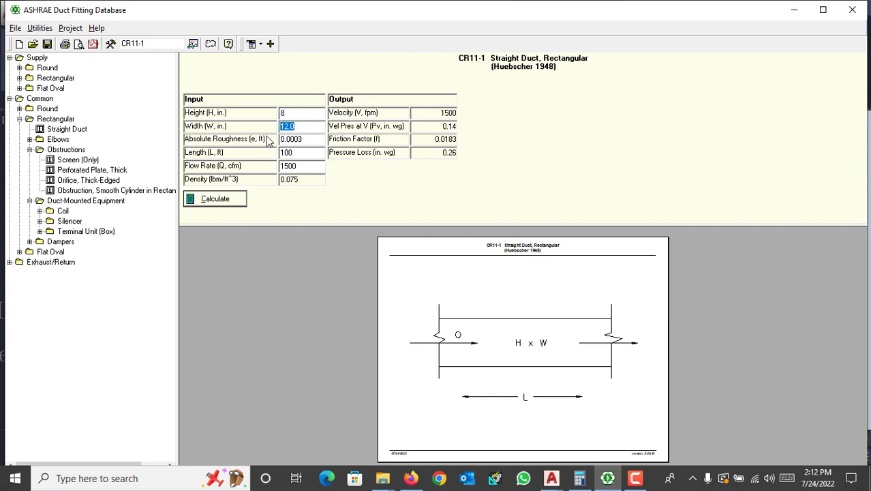
type("24")
type("3")
type(".6")
type("7")
Set the straight duct's flow rate to 845 cfm and calculate its pressure loss
double_click(302, 168)
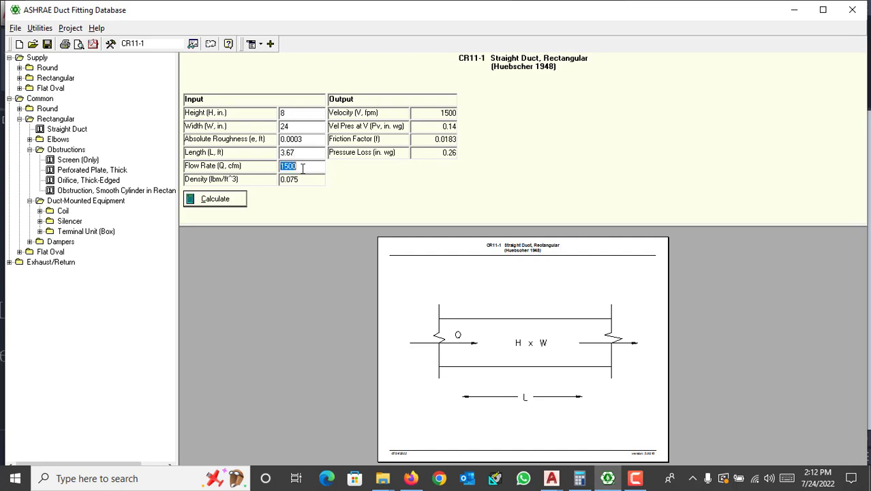
type("845")
left_click(235, 200)
left_click_drag(439, 154, 458, 156)
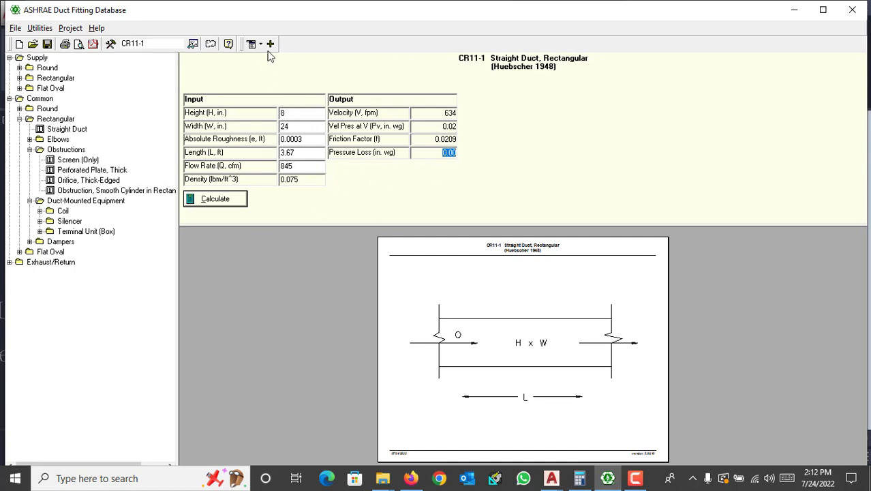
key("Tab")
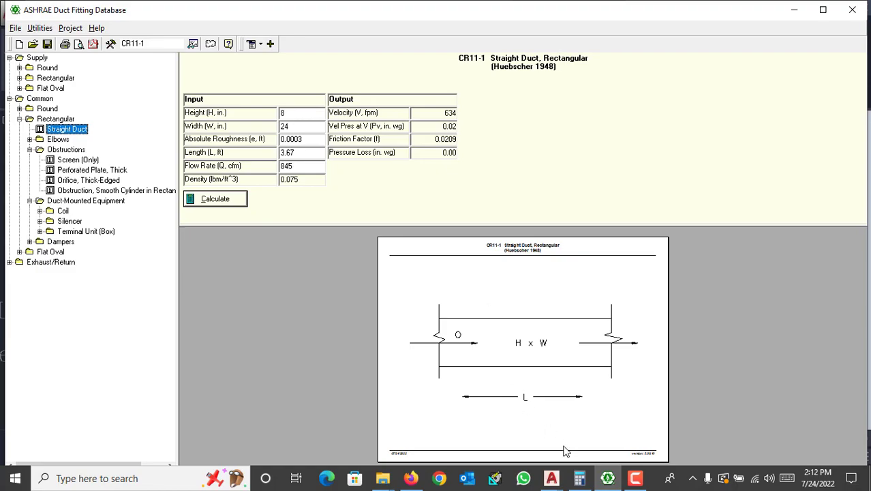
Switch to the TYPICAL FLOOR drawing in AutoCAD and examine the elbow that follows the FCU-1 straight duct
left_click(608, 479)
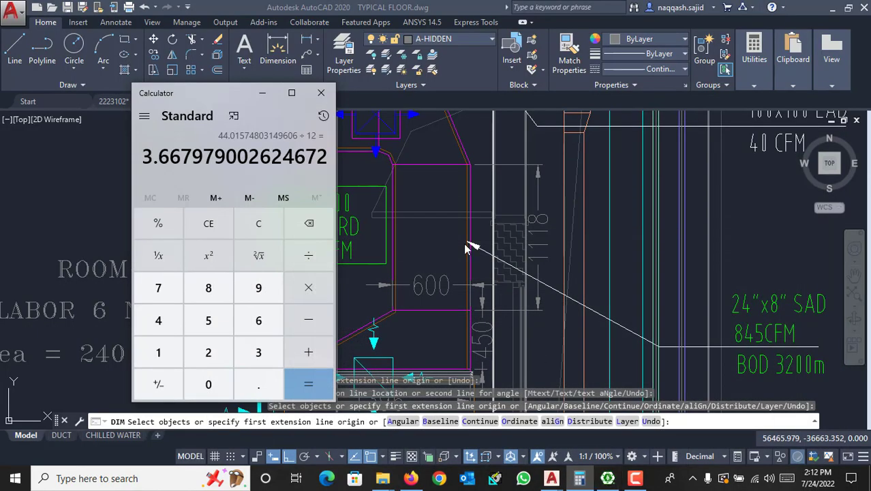
left_click(446, 209)
scroll(443, 211, "down", 2)
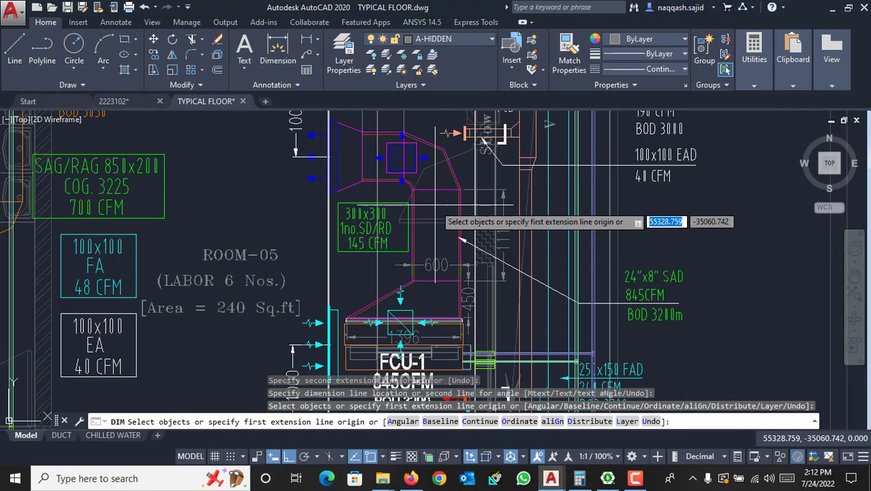
scroll(430, 212, "up", 2)
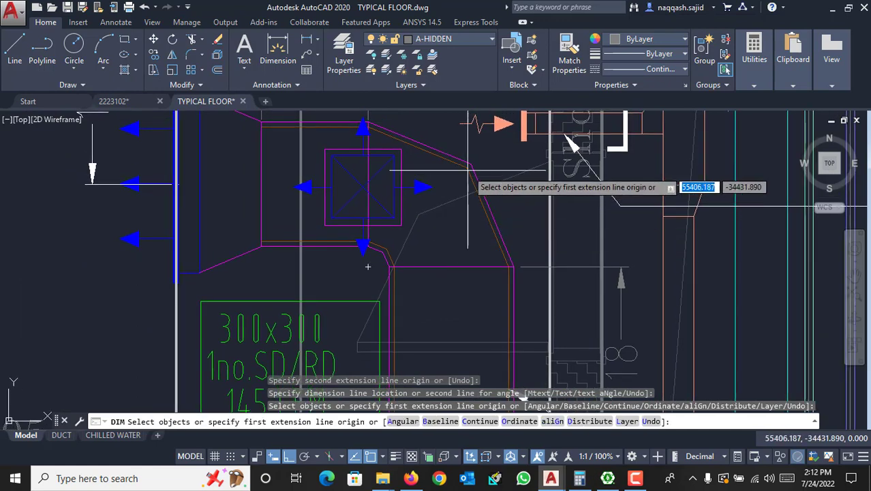
scroll(405, 230, "down", 1)
scroll(389, 201, "down", 4)
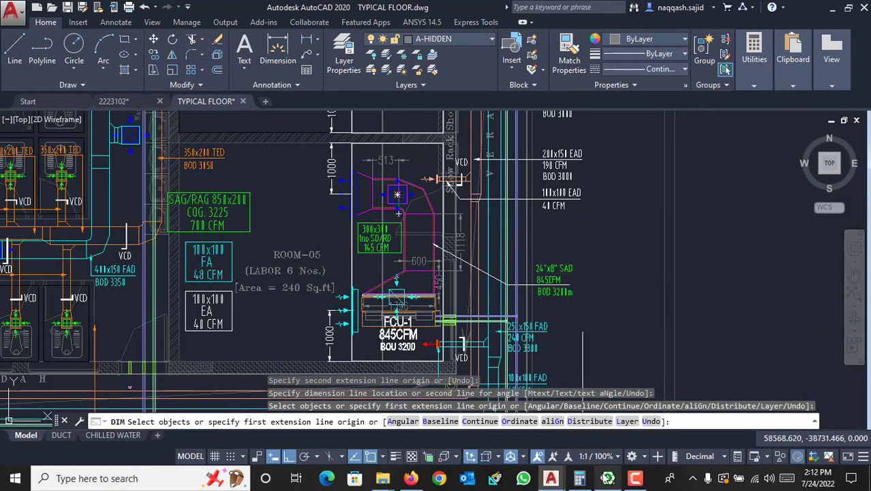
Switch to ASHRAE Duct Fitting Database and view the supply rectangular elbow with variable inlet/outlet areas (SR3-1)
left_click(607, 478)
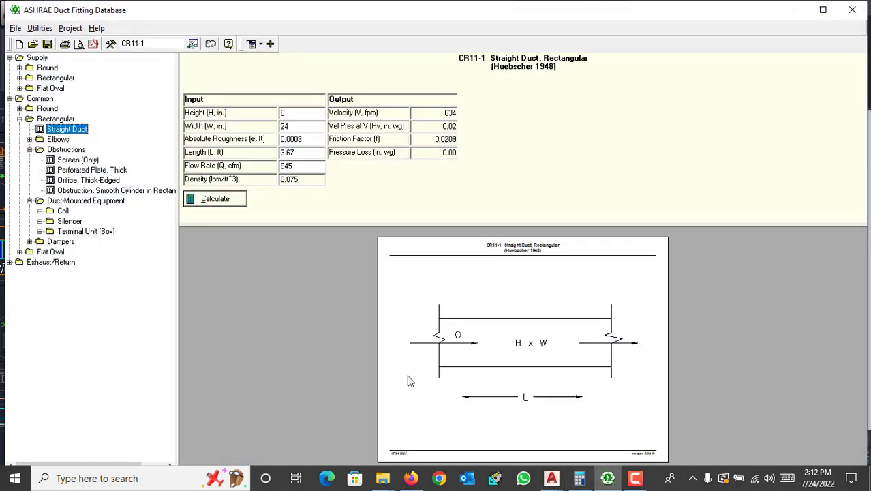
left_click(29, 139)
left_click(29, 139)
left_click(20, 78)
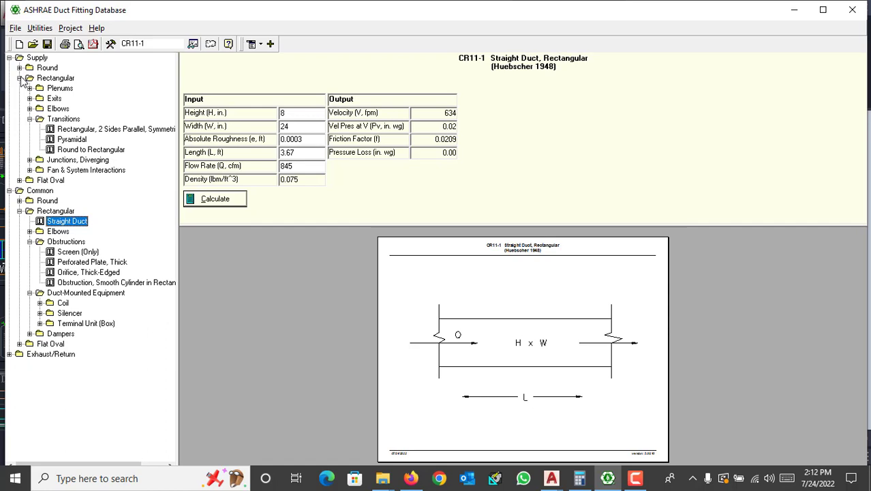
left_click(10, 190)
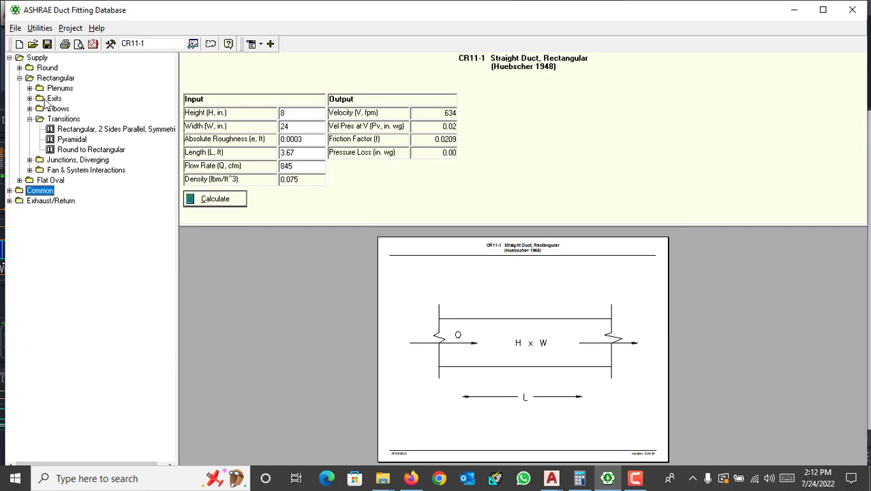
left_click(29, 109)
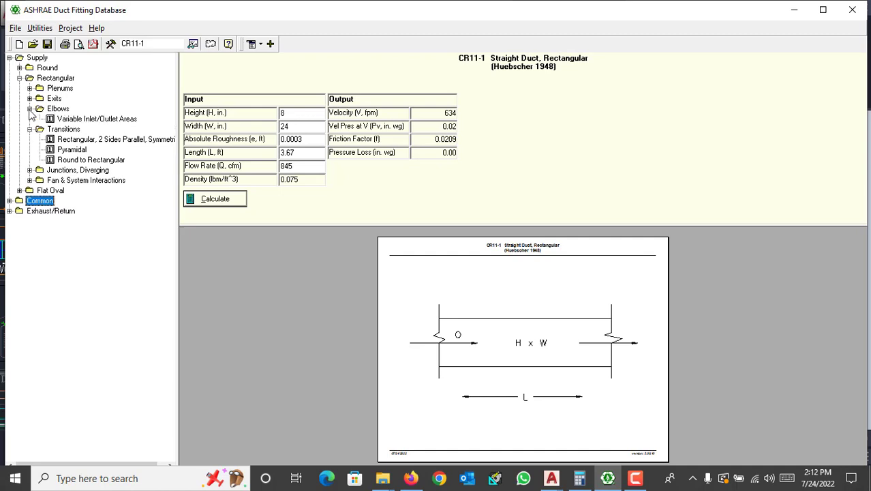
left_click(82, 120)
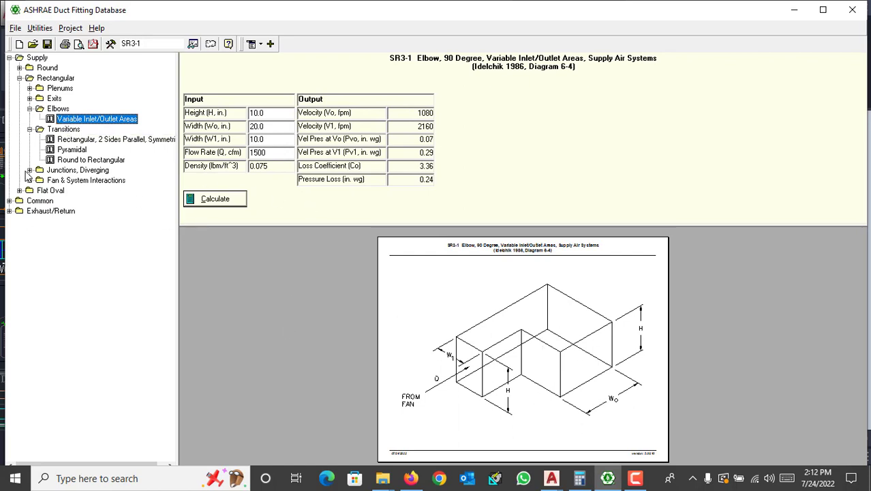
Open the common rectangular smooth radius elbow without vanes (CR3-1)
left_click(9, 201)
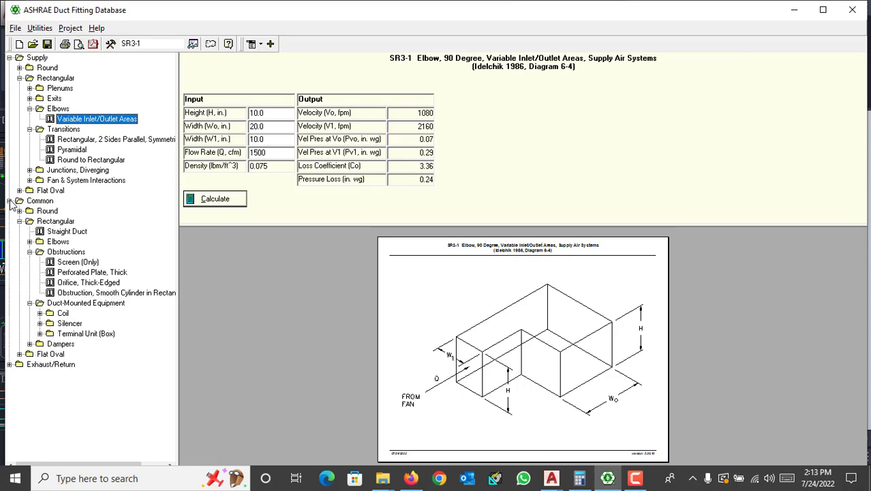
left_click(30, 241)
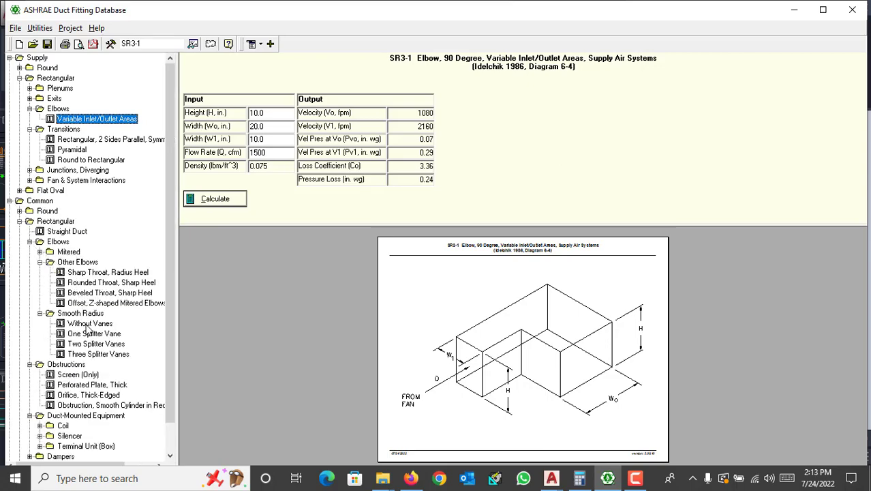
left_click(87, 323)
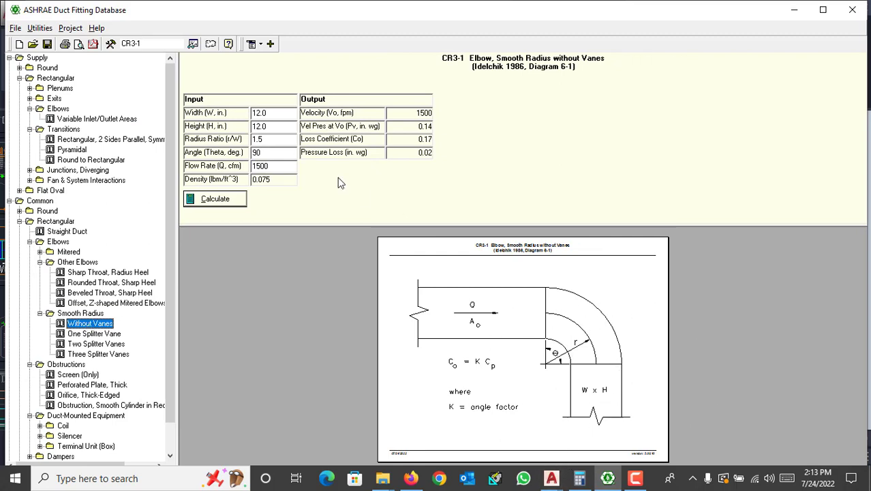
Set the elbow's width to 24 in, height to 8 in and flow rate to 845 cfm, and calculate its pressure loss
left_click(282, 115)
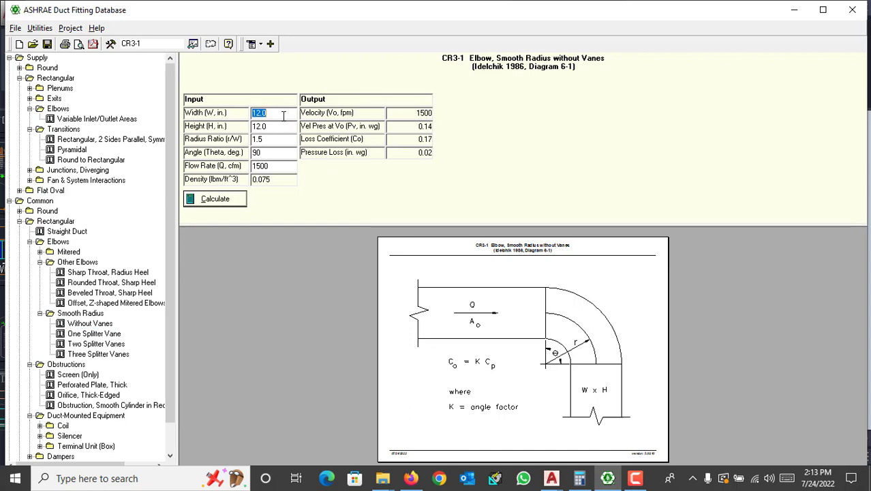
type("24")
left_click(290, 130)
type("8")
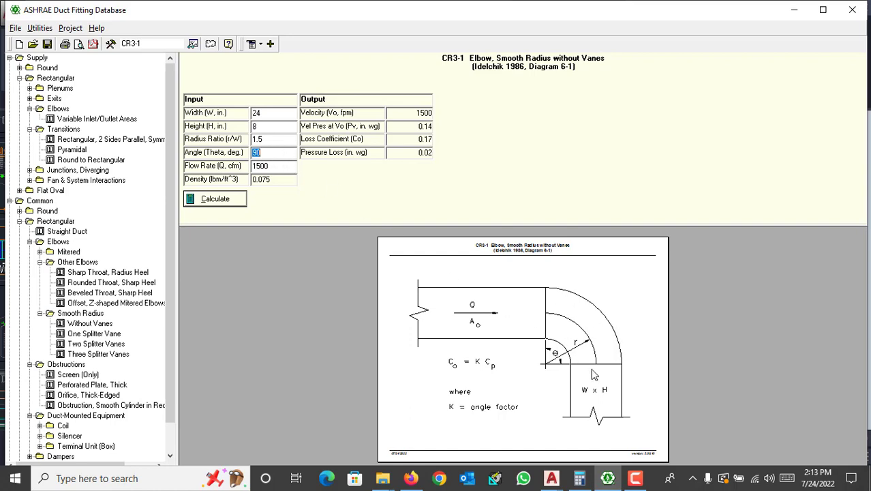
left_click(285, 171)
type("845")
left_click(240, 202)
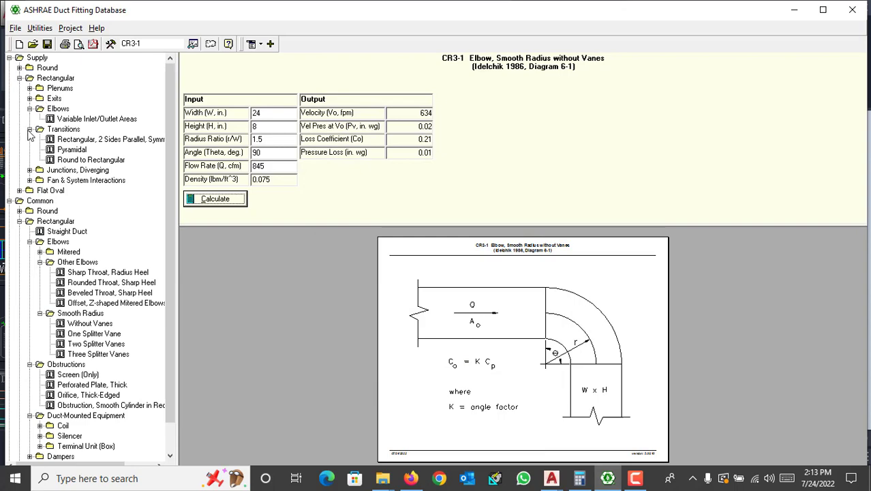
left_click(30, 129)
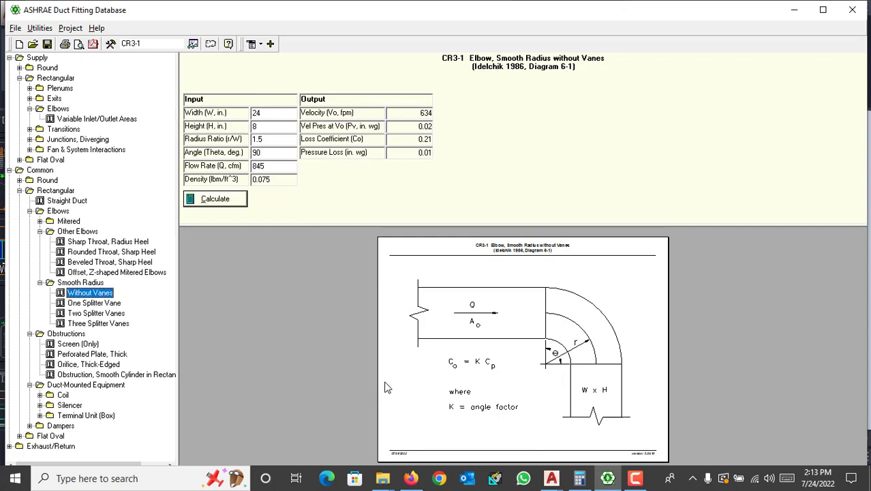
Switch to the TYPICAL FLOOR drawing in AutoCAD and check the length of the straight duct after the elbow
mouse_move(550, 478)
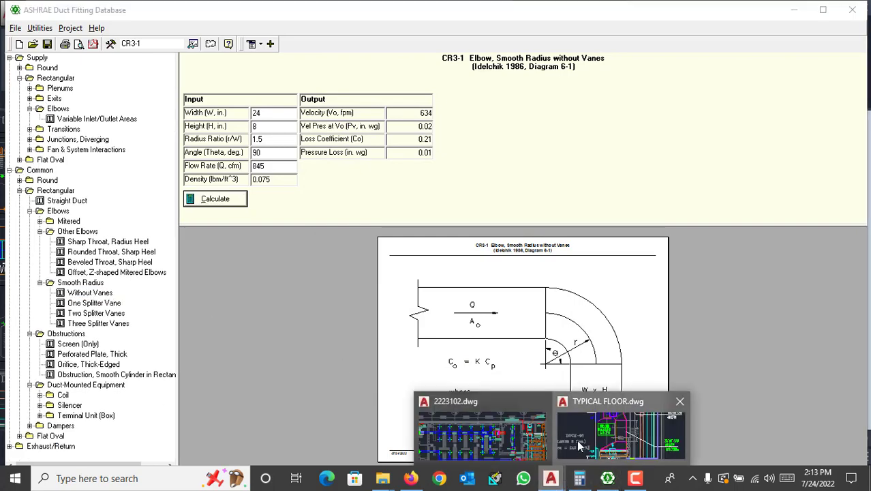
left_click(613, 436)
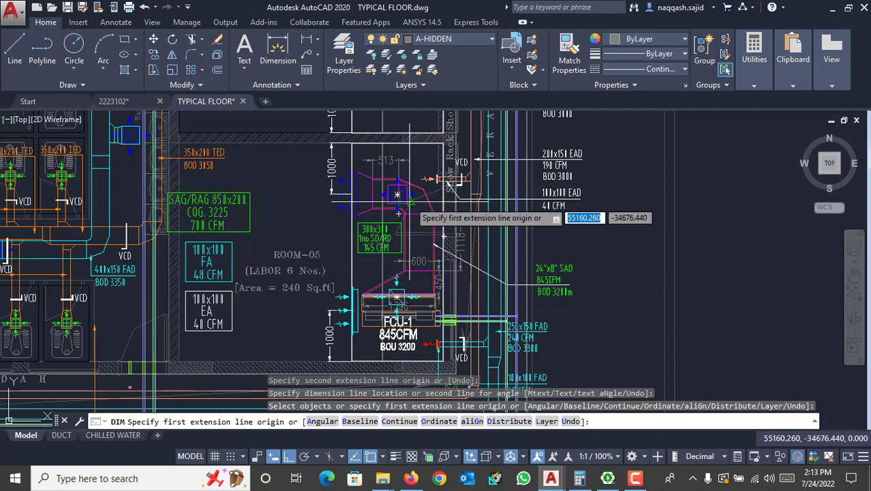
scroll(398, 195, "up", 4)
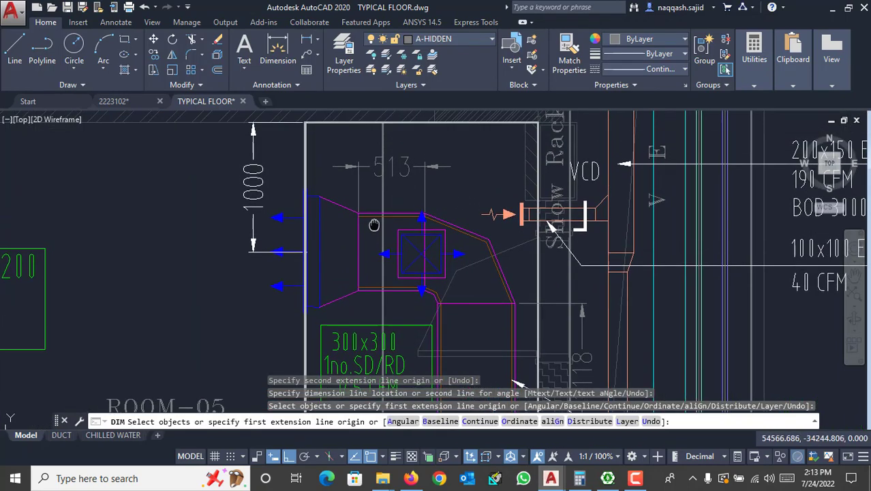
key("Return")
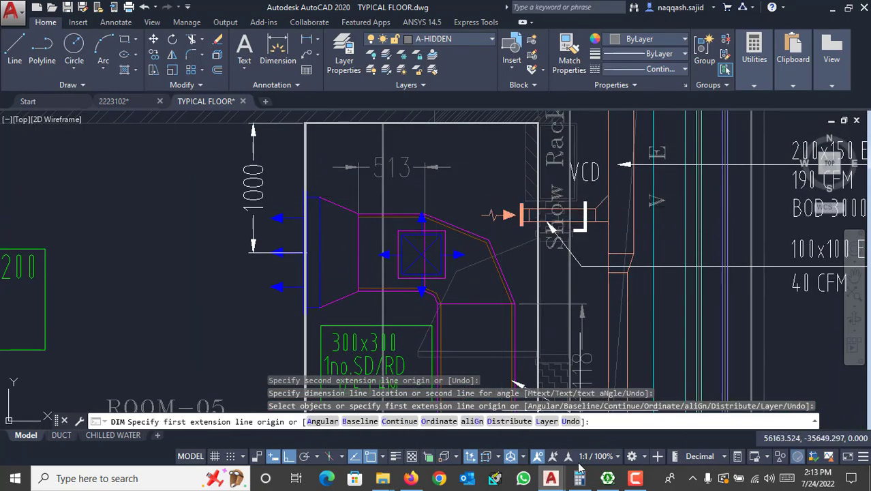
key("Escape")
Convert the second straight duct's 513 mm length to feet in Calculator, dividing by 25.4 and by 12
left_click(579, 477)
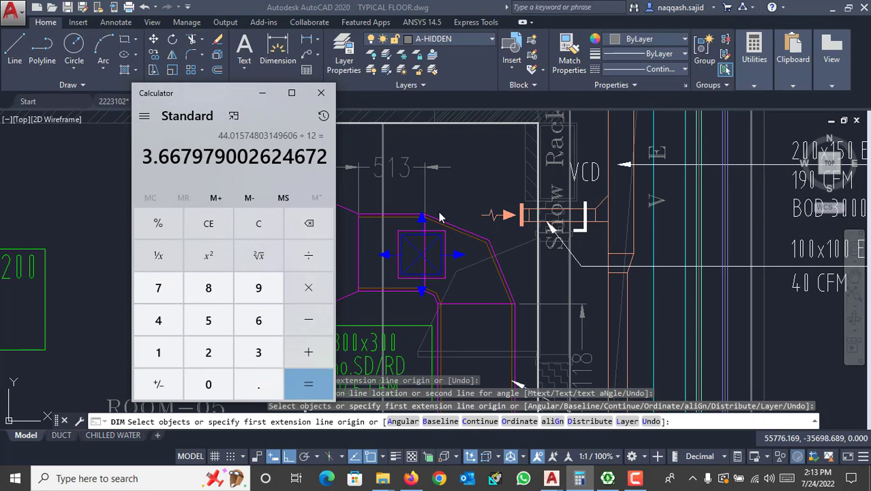
type("513")
key("slash")
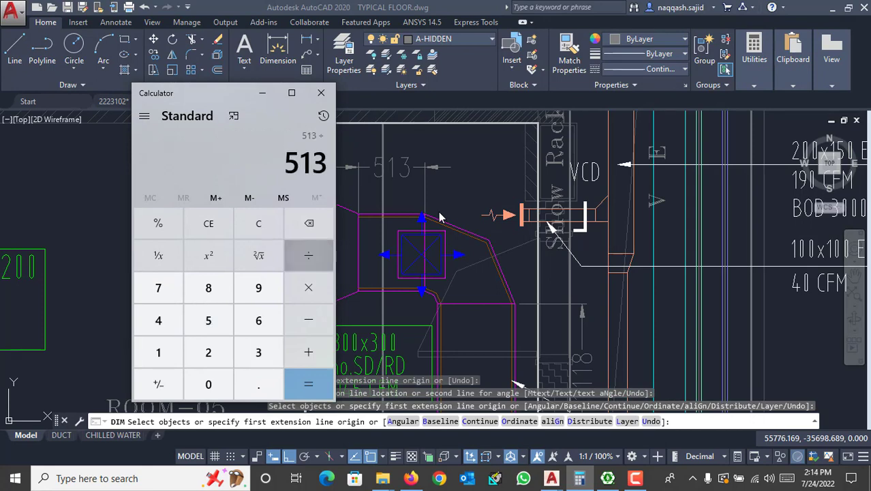
type("25.4")
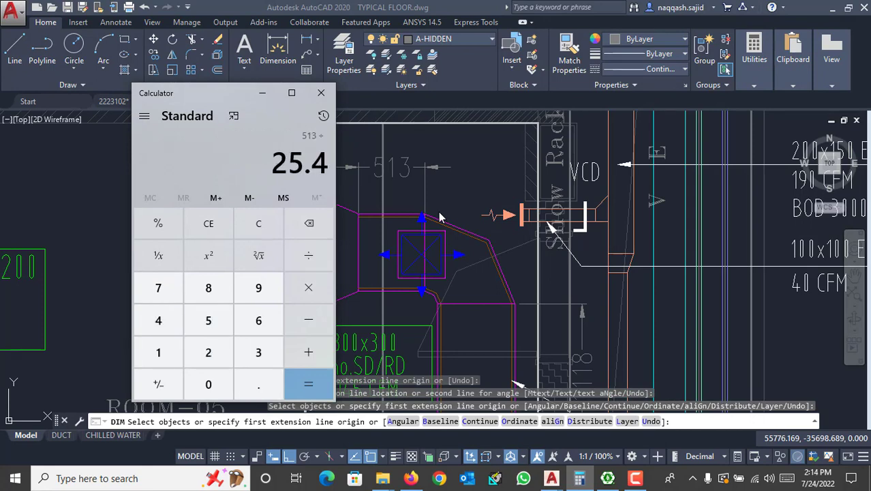
key("Return")
key("slash")
type("12")
key("Return")
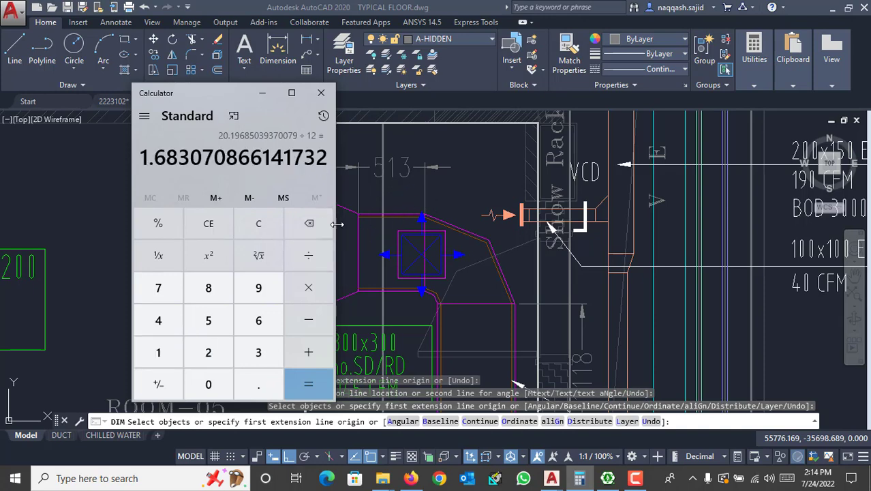
Clear Calculator and repeat the 513 mm to feet conversion, dividing by 25.4 and by 12
left_click(278, 229)
type("5")
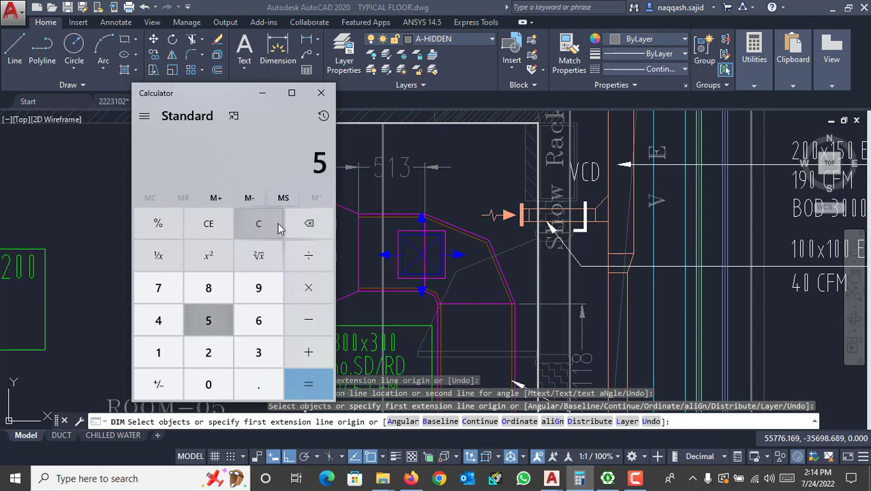
type("13+25.4")
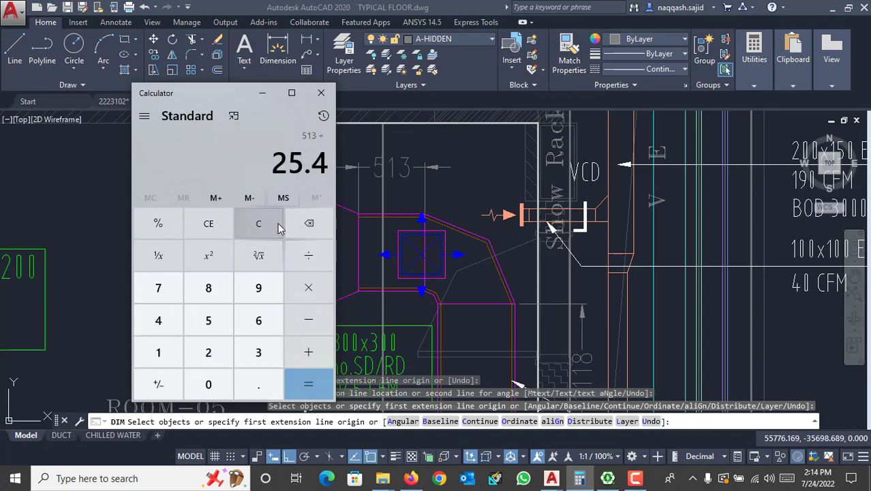
key("Return")
type("/12")
key("Return")
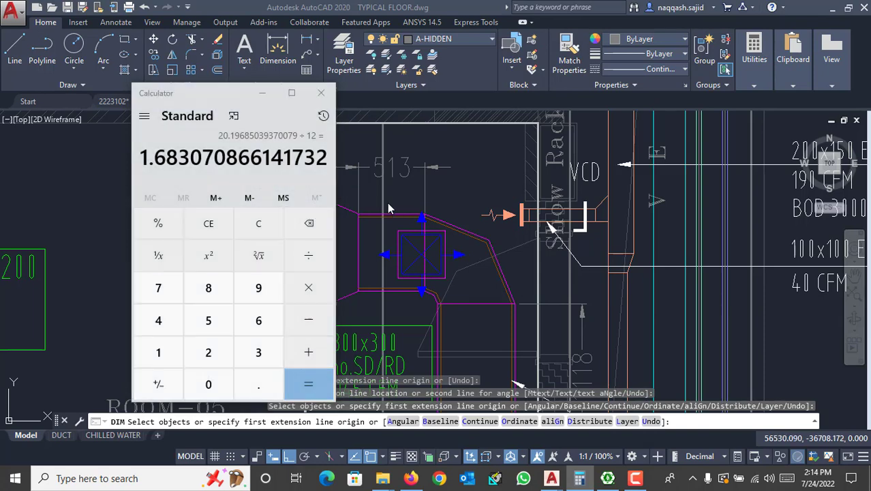
Switch to ASHRAE Duct Fitting Database, open the common rectangular Straight Duct and set its height to 8 in and width to 24 in
left_click(387, 202)
scroll(387, 203, "down", 4)
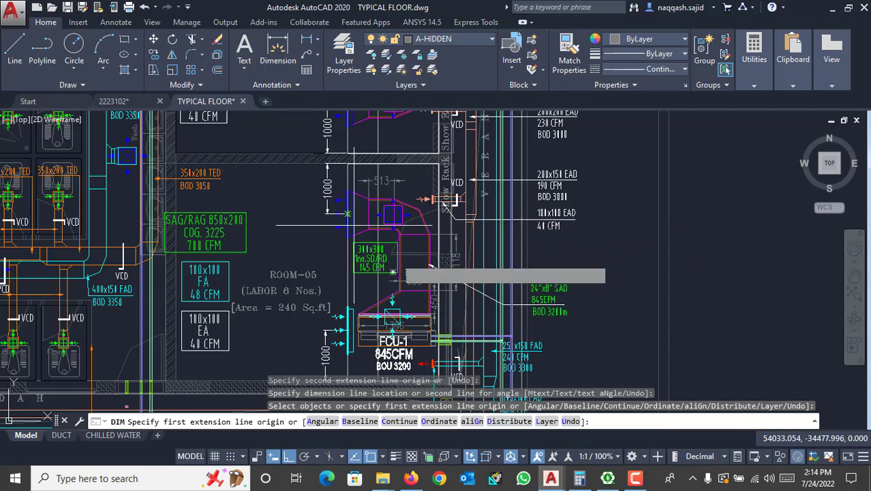
left_click(609, 479)
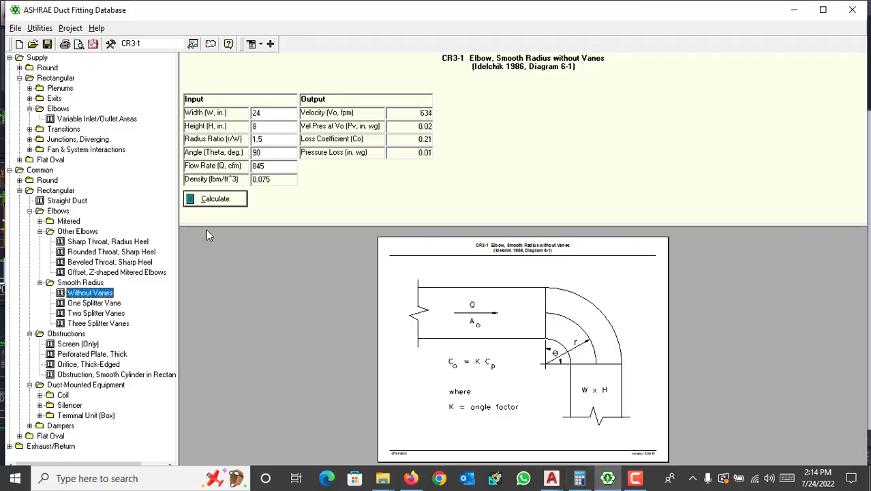
left_click(66, 202)
double_click(302, 114)
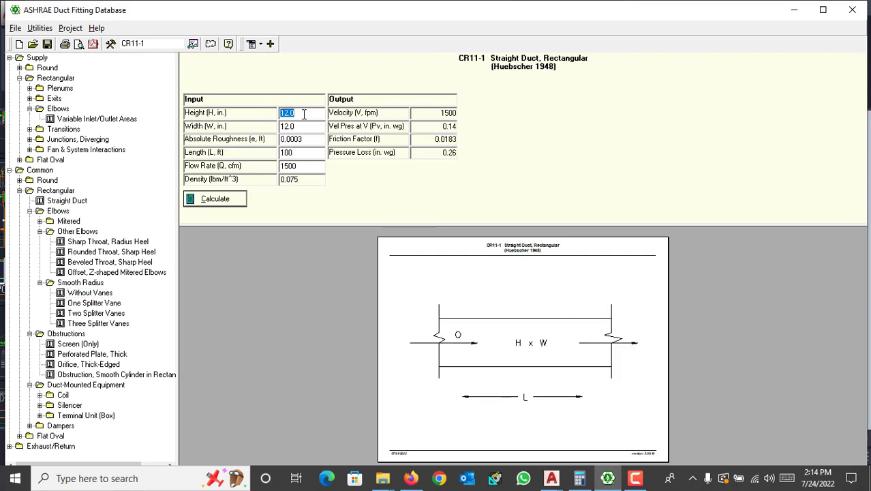
type("8")
double_click(304, 128)
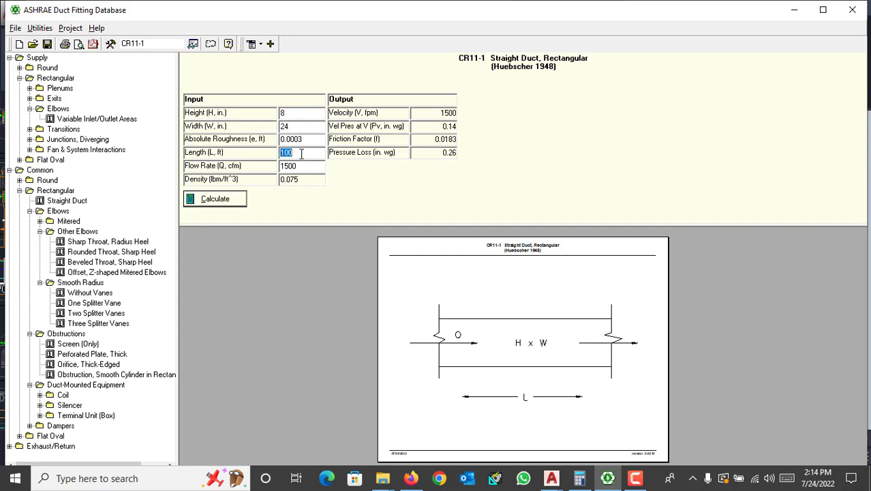
Set the straight duct's length to 1.68 ft and flow rate to 845 cfm, and calculate its pressure loss
type("1.68")
double_click(304, 165)
type("8")
left_click(237, 202)
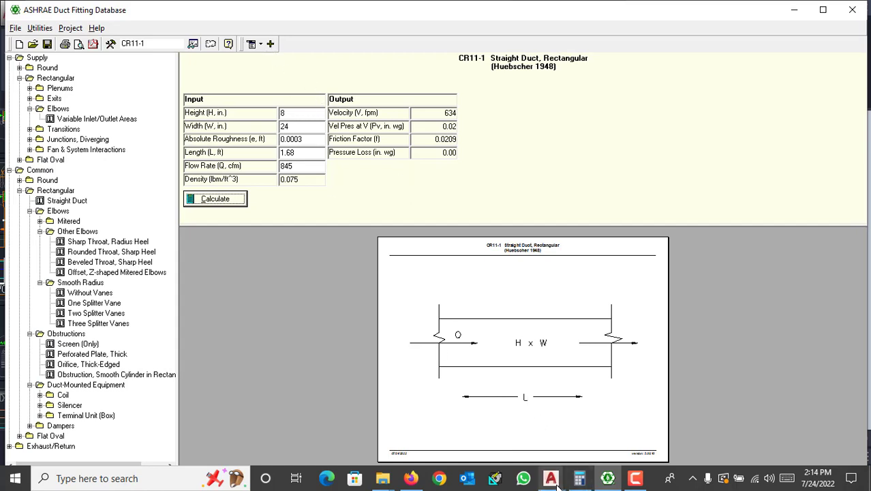
Dimension the wide outlet end of the transition after the second straight duct in the TYPICAL FLOOR drawing in AutoCAD, and switch to Calculator
mouse_move(556, 481)
left_click(587, 428)
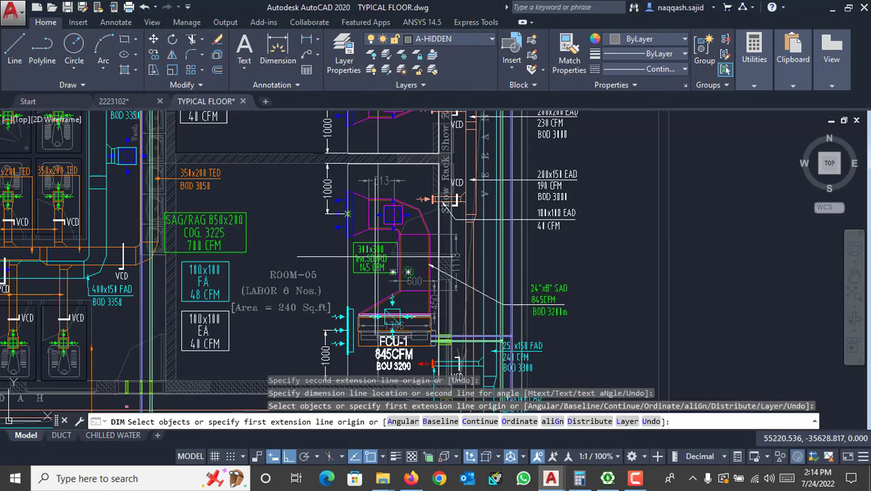
scroll(363, 213, "up", 2)
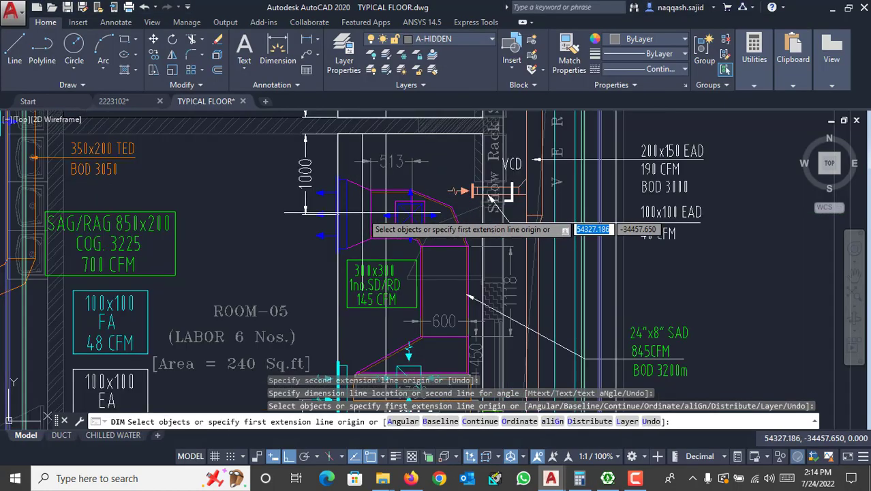
scroll(363, 214, "up", 3)
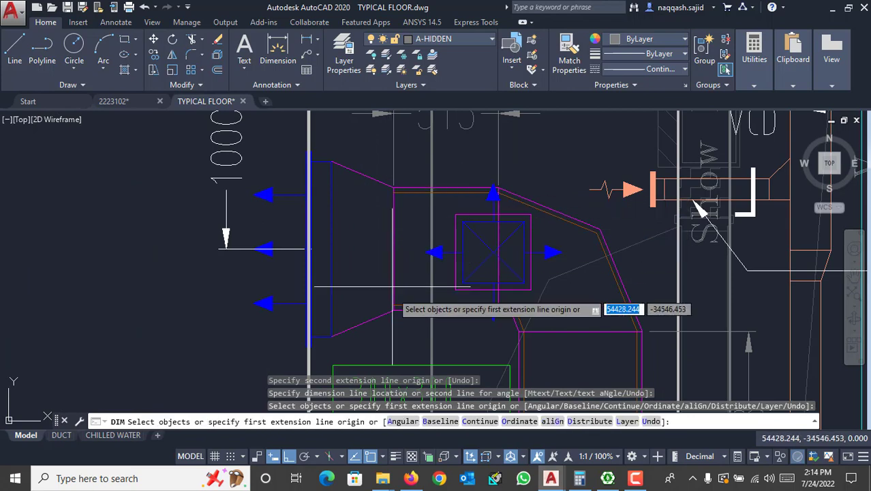
scroll(392, 287, "down", 5)
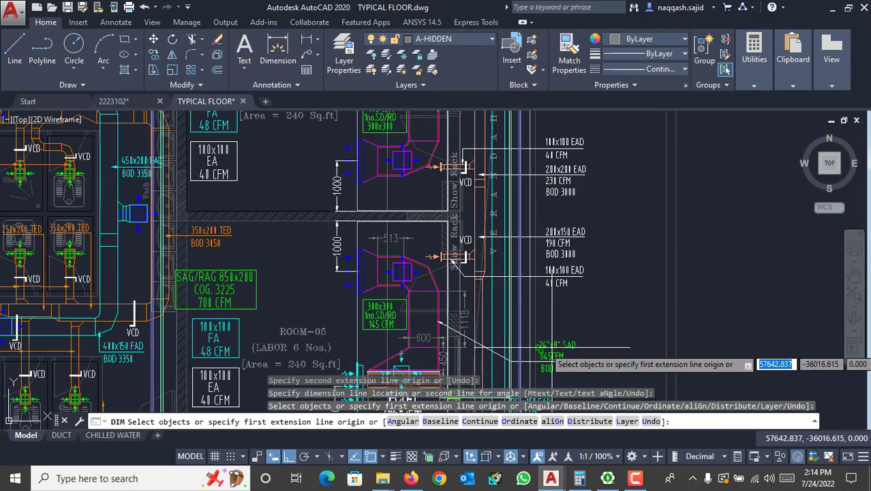
scroll(362, 266, "up", 5)
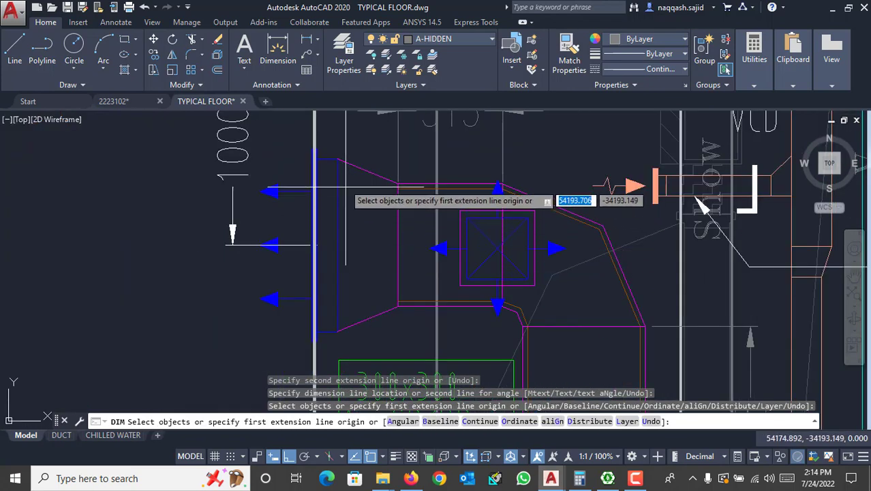
left_click(337, 159)
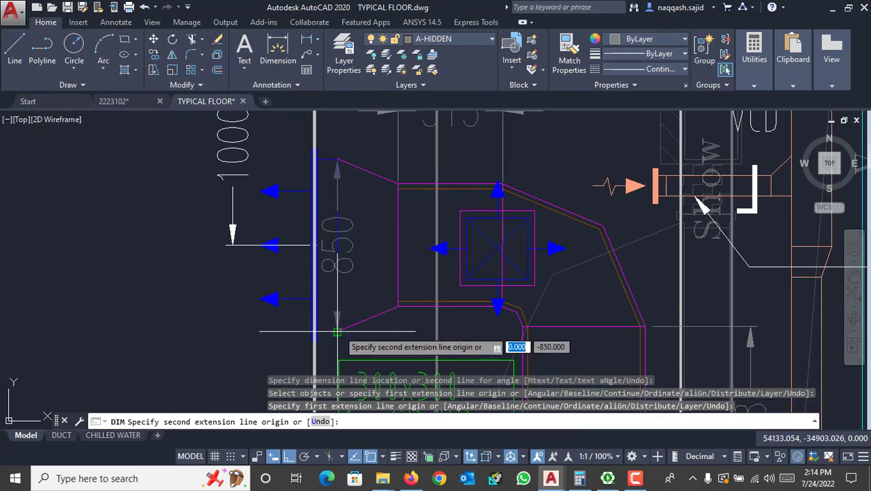
left_click(337, 332)
left_click(217, 341)
key("Escape")
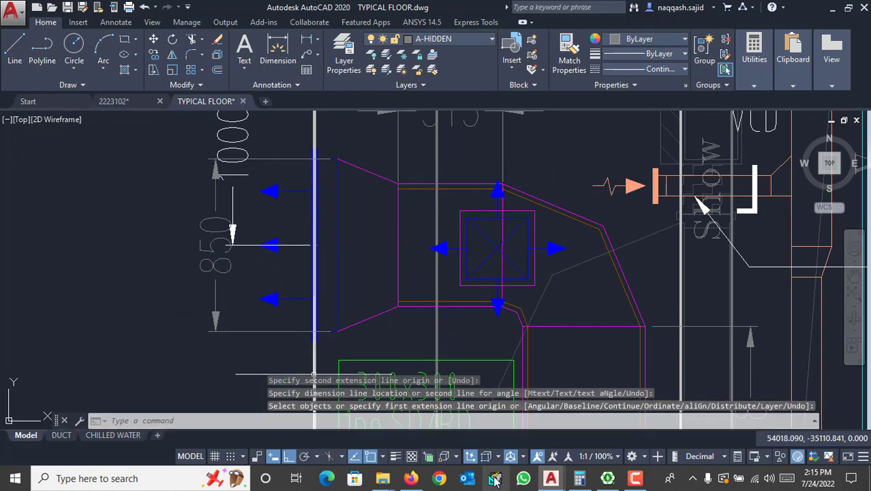
left_click(581, 479)
type("85")
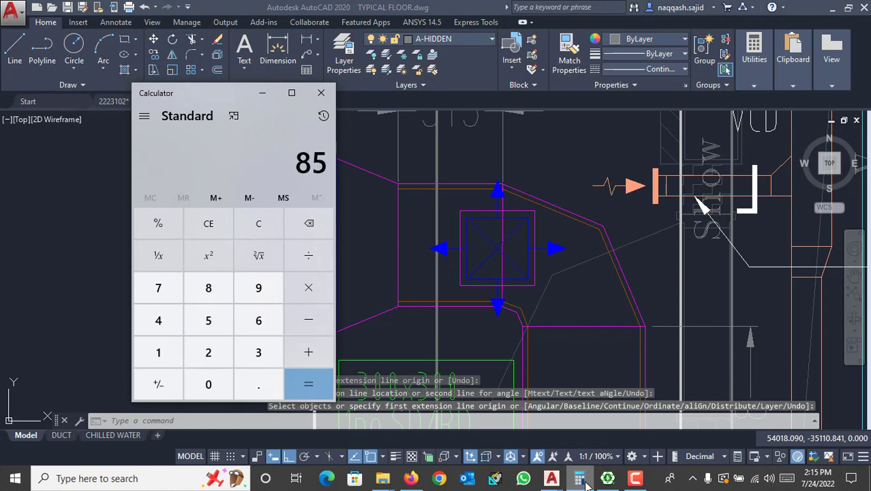
type("/24.5")
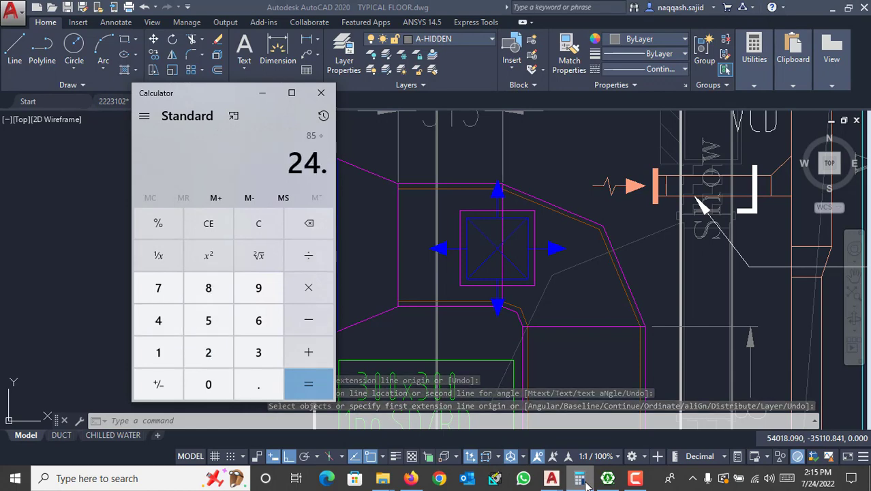
key("Return")
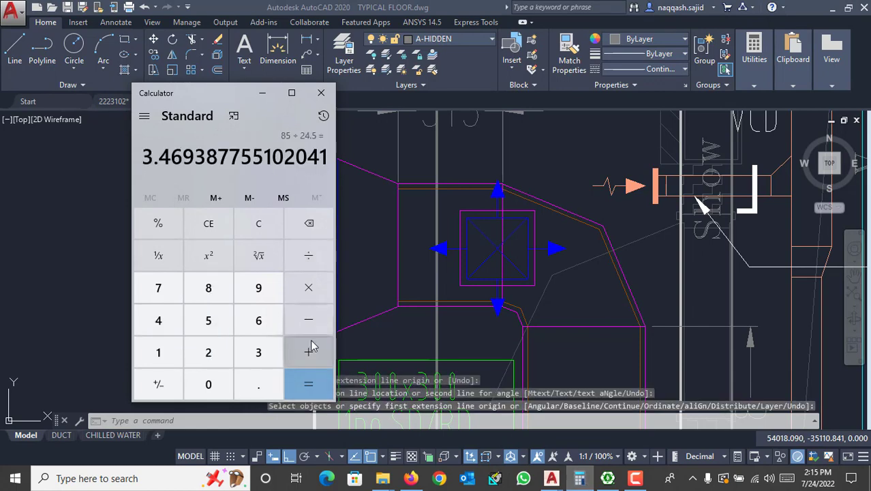
left_click(258, 225)
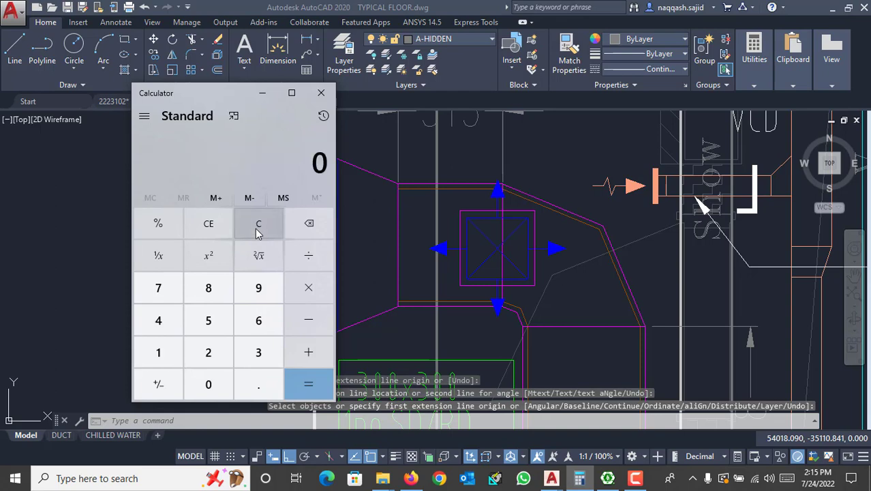
Convert the transition's 850 mm outlet width to inches, dividing by 25.4, and return to the AutoCAD drawing
type("850/")
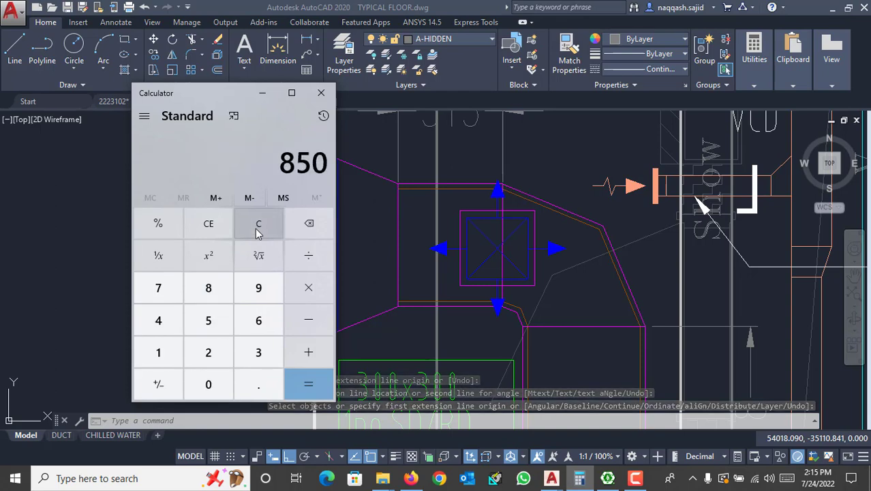
type("25.4")
key("Return")
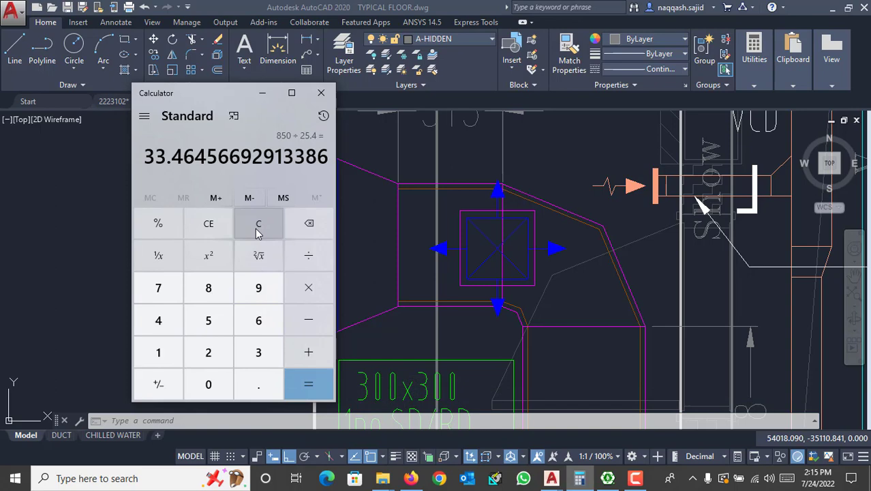
left_click(367, 230)
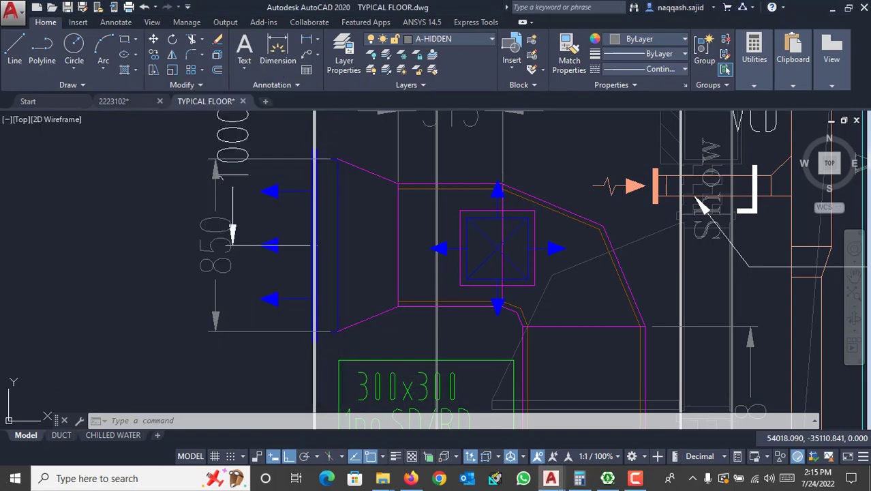
scroll(229, 279, "down", 2)
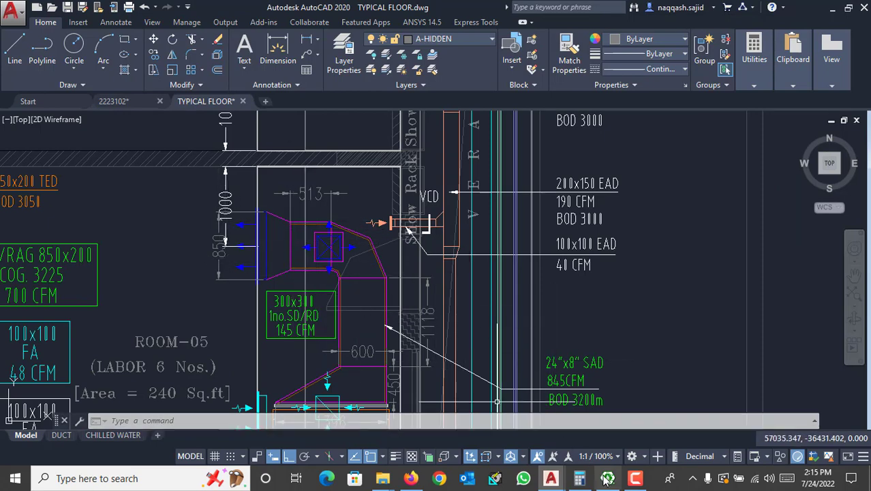
Switch to ASHRAE Duct Fitting Database and open the supply rectangular transition with 2 sides parallel, symmetrical
key("alt+Tab")
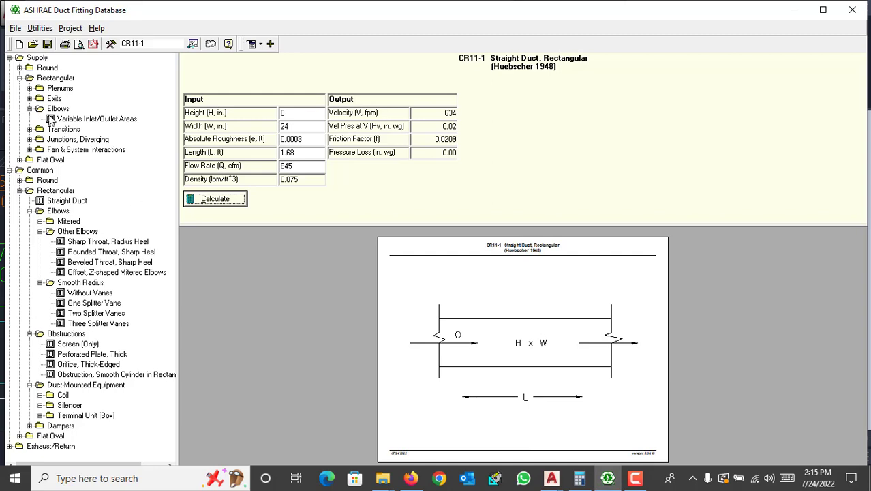
left_click(20, 82)
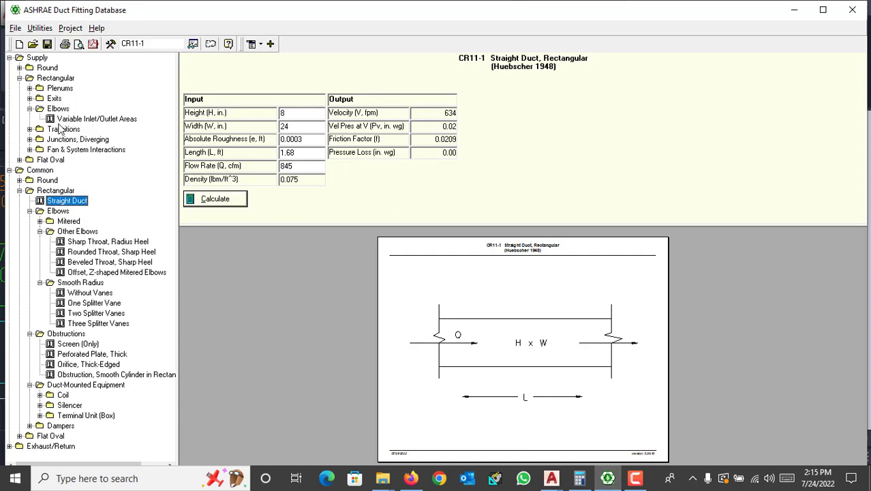
left_click(30, 130)
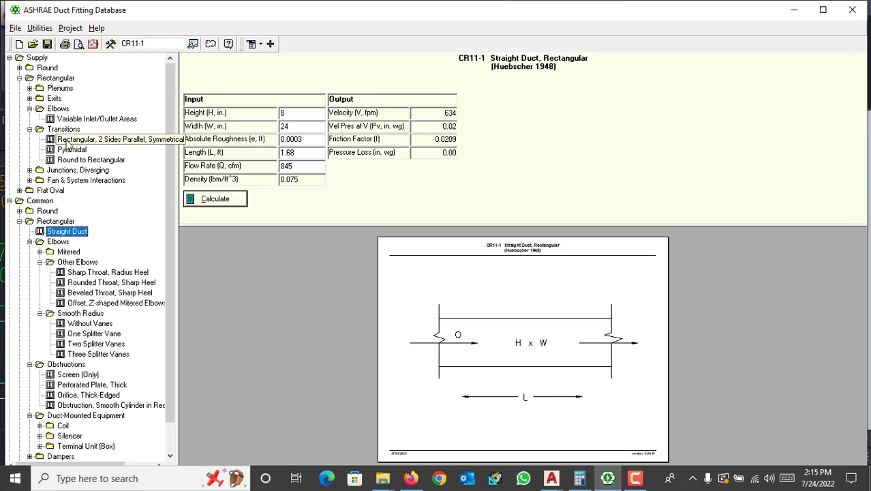
left_click(69, 140)
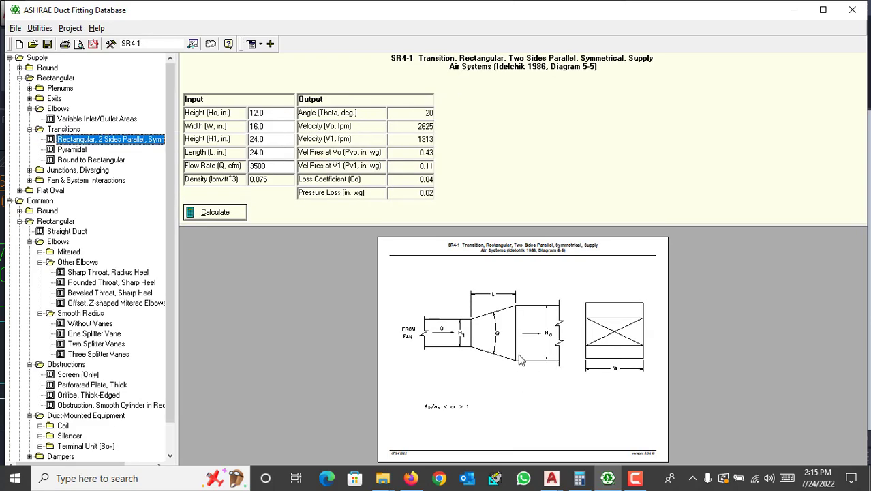
Set the transition's height Ho to 8 in, width to 33.5 in from the Calculator result, and height H1 to 8 in
left_click(284, 118)
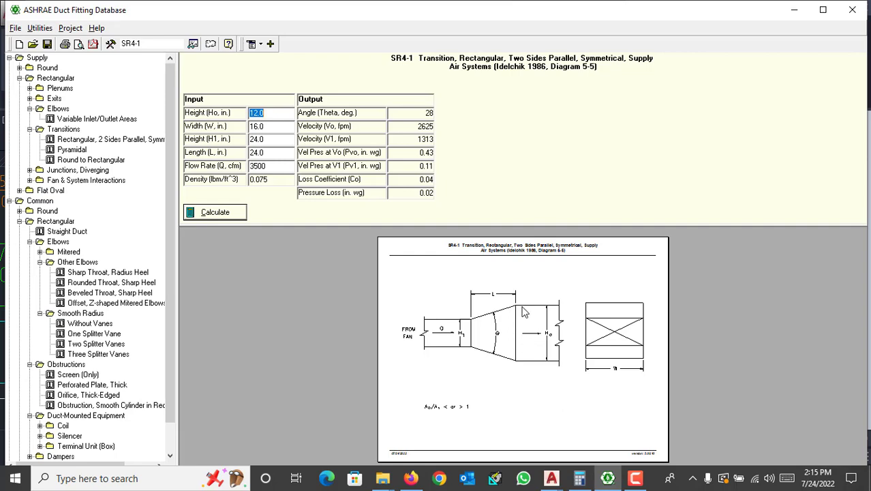
left_click(550, 478)
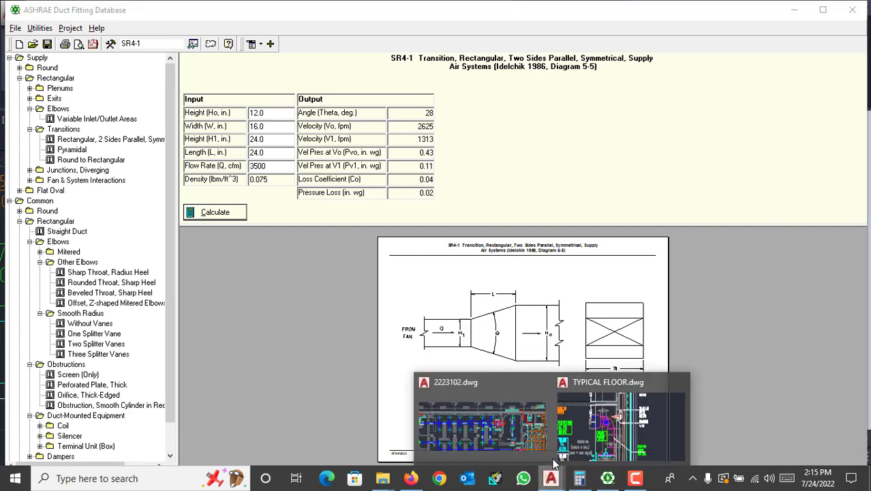
left_click(271, 113)
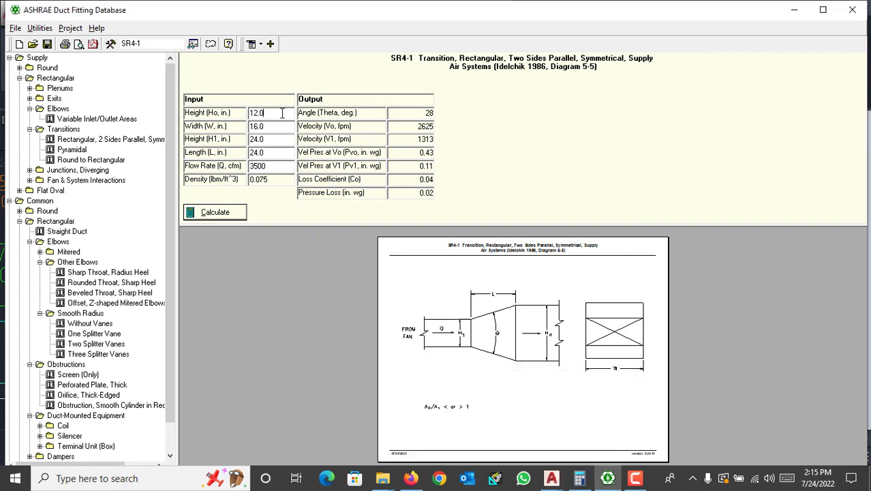
type("8")
left_click(579, 478)
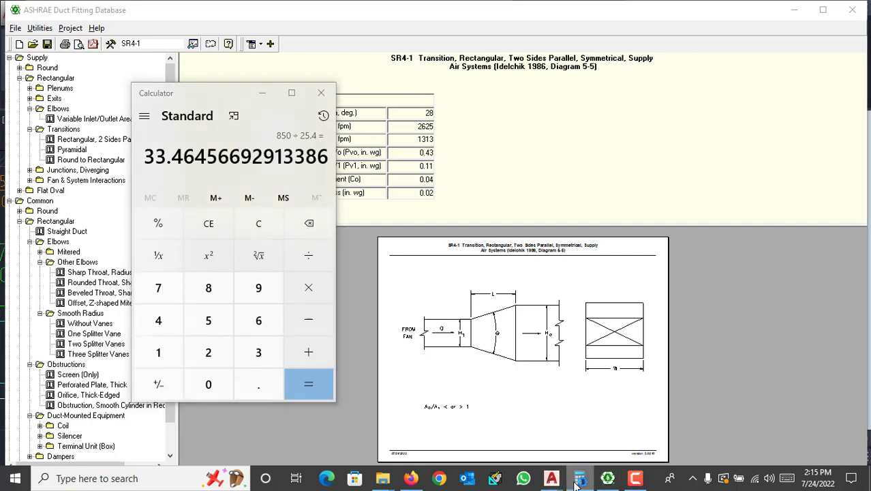
left_click(579, 478)
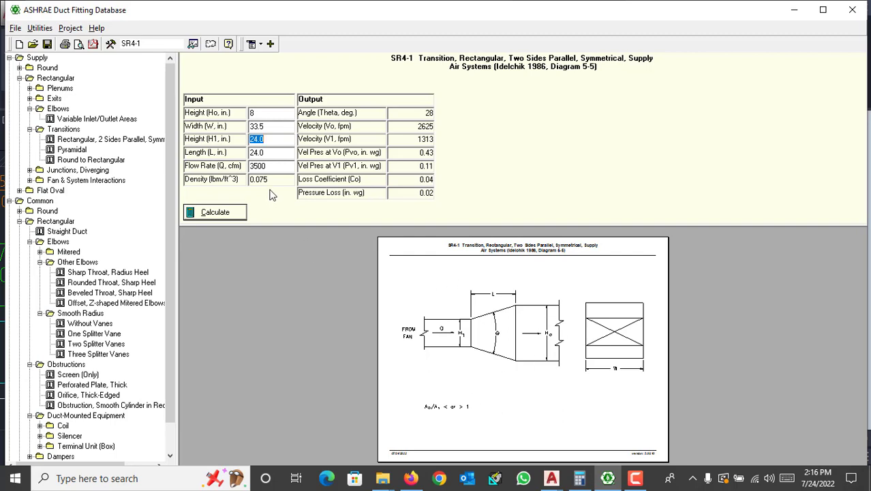
type("8")
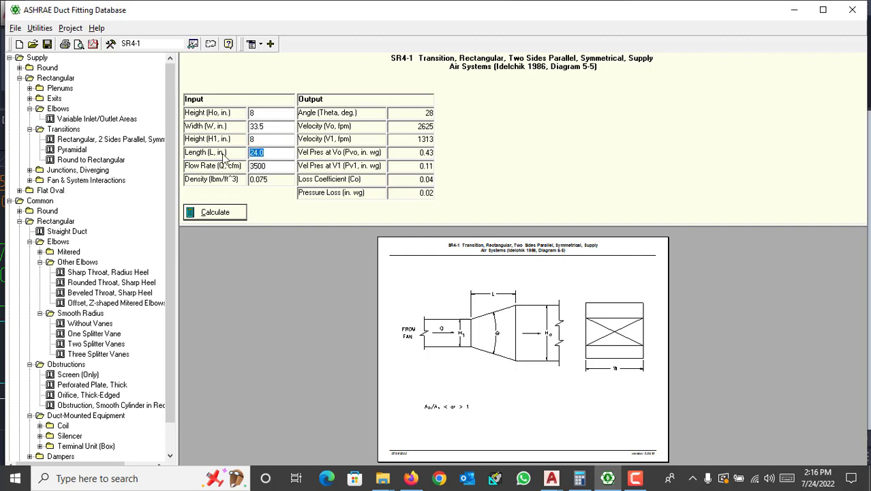
Dimension the outlet transition's length between its narrow and wide ends in the TYPICAL FLOOR drawing in AutoCAD
mouse_move(551, 478)
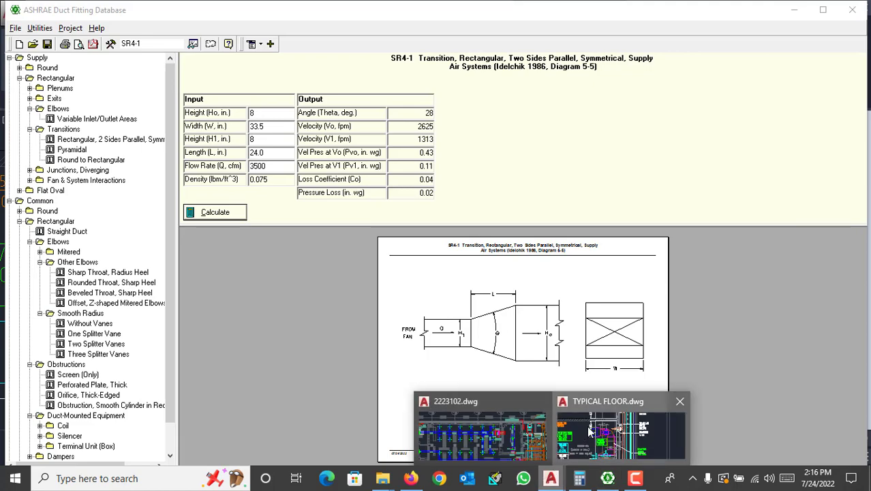
left_click(624, 439)
scroll(291, 218, "up", 2)
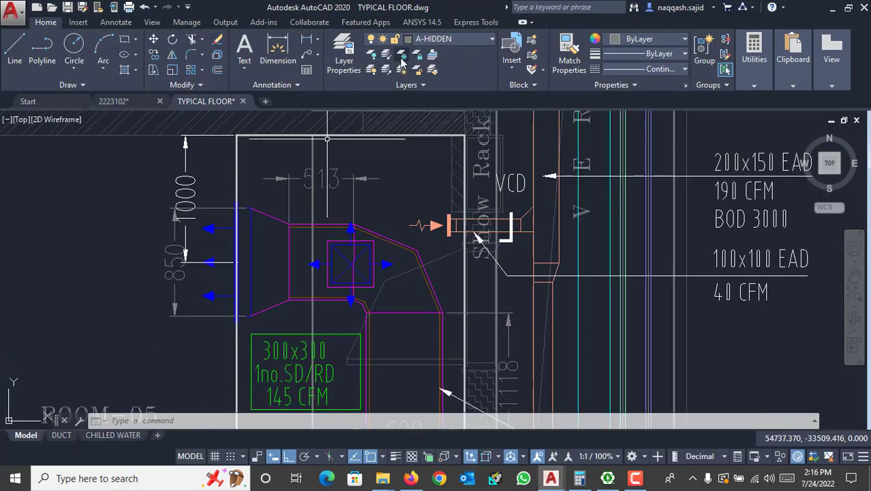
type("DIM")
key("Return")
scroll(280, 226, "up", 4)
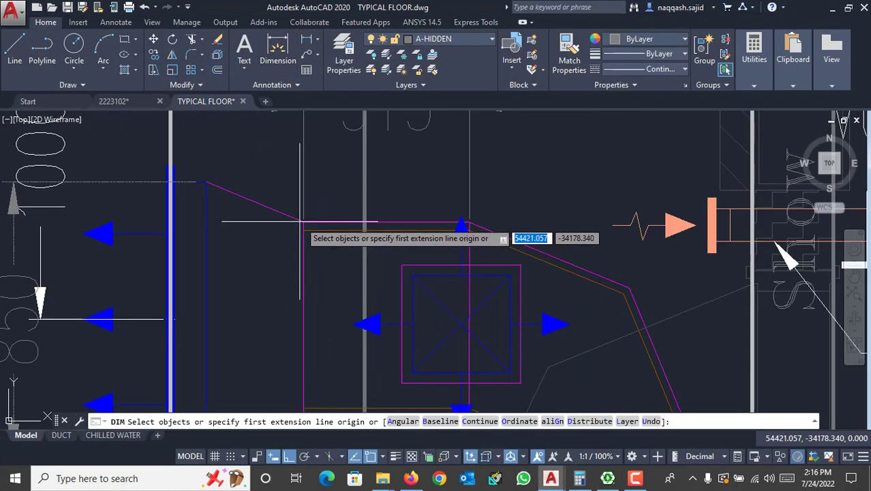
left_click(298, 222)
left_click(206, 220)
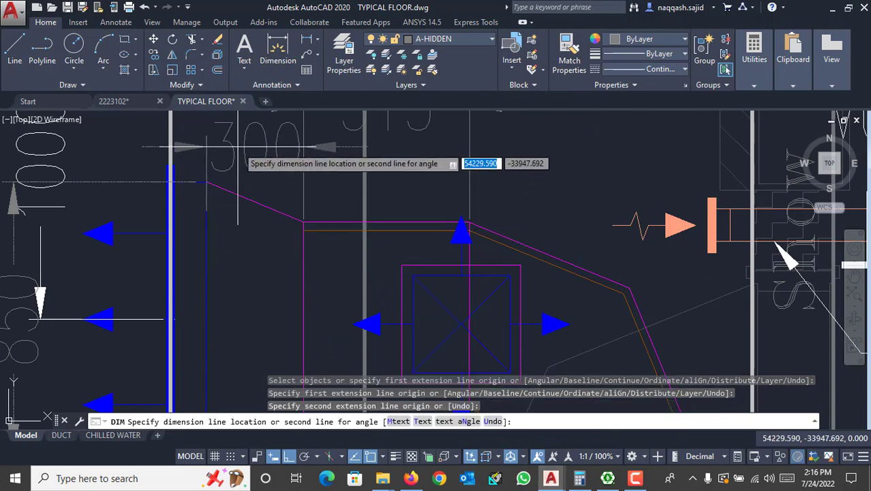
left_click(252, 174)
scroll(275, 230, "down", 3)
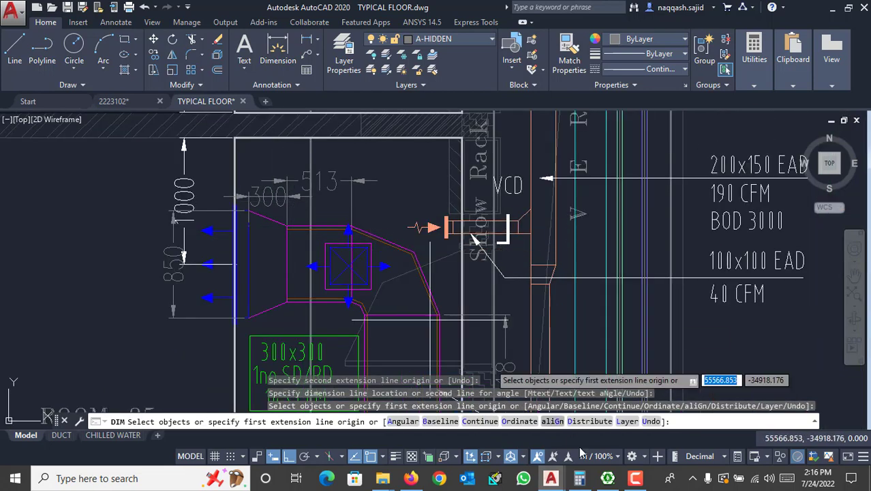
Switch to ASHRAE Duct Fitting Database, set the transition's length to 12 in and flow rate to 845 cfm, and calculate the pressure loss
left_click(579, 478)
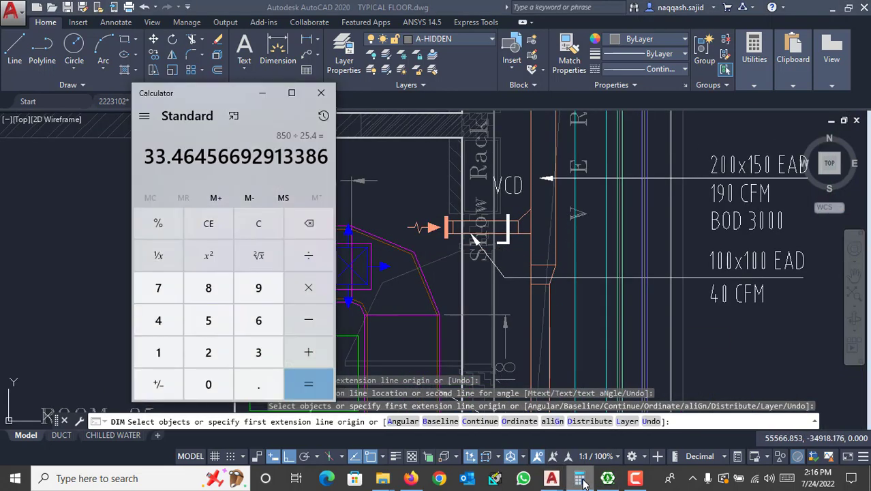
left_click(579, 478)
mouse_move(550, 478)
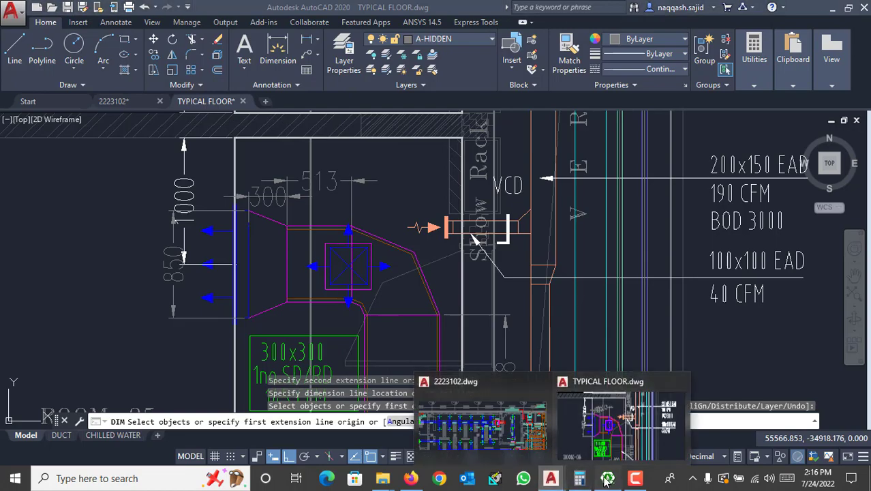
left_click(607, 478)
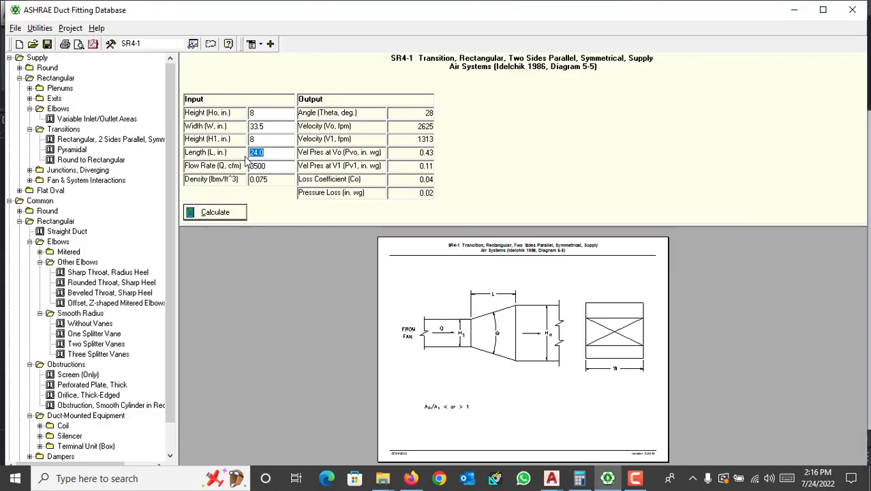
type("12")
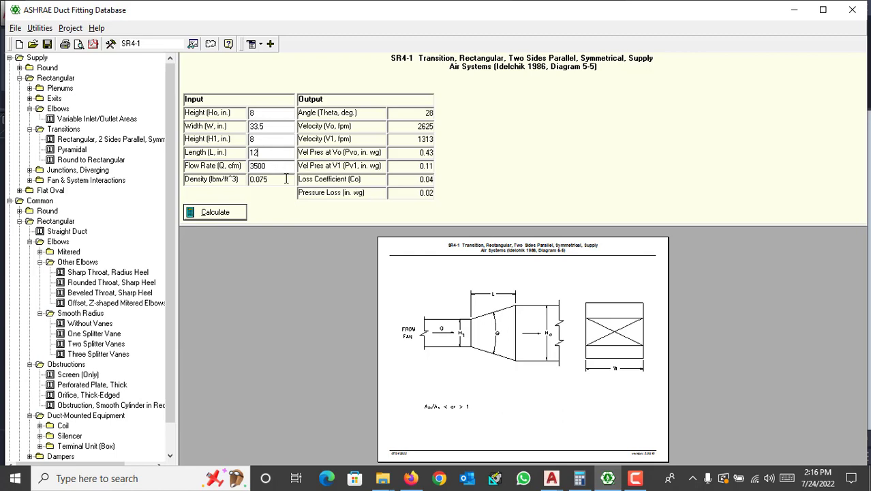
left_click(280, 168)
type("845")
left_click(232, 213)
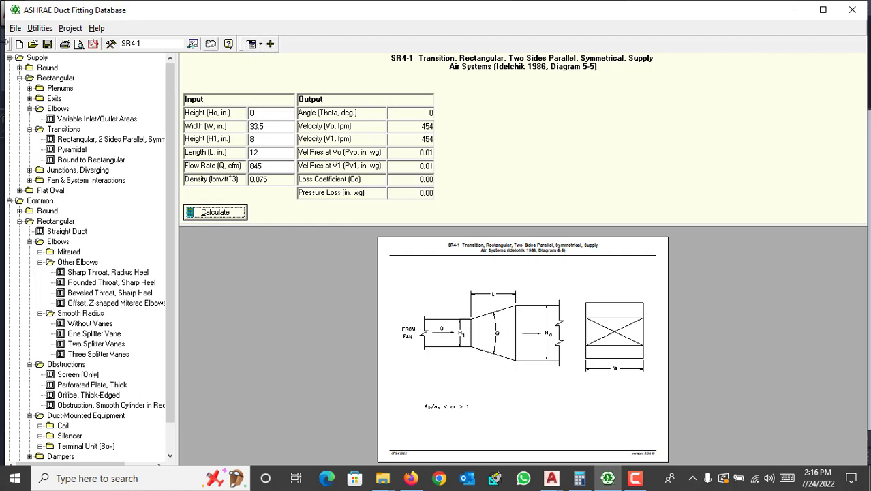
Export the SR4-1 transition's result sheet as the PDF 07242022_14_16_42 in the Downloads folder
left_click(66, 45)
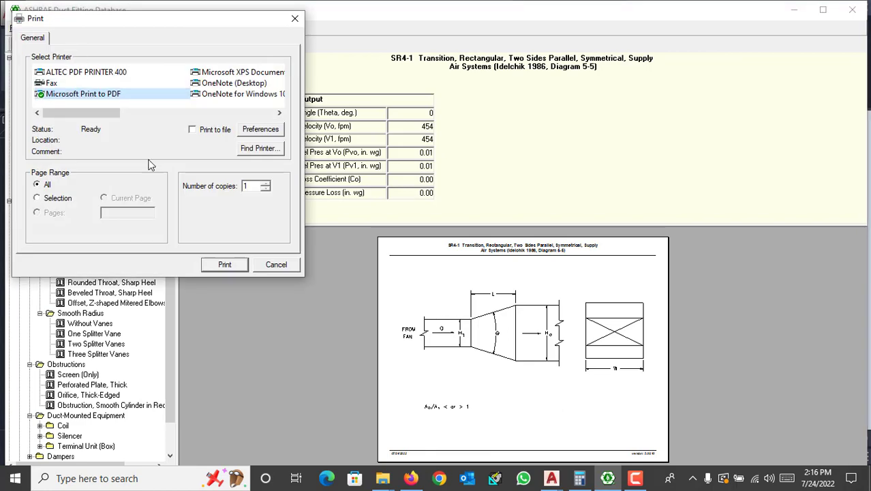
left_click(274, 265)
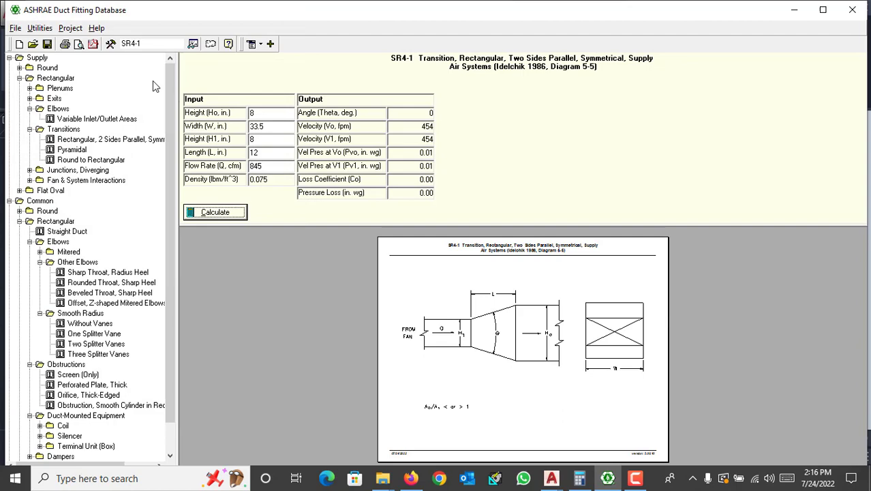
left_click(93, 45)
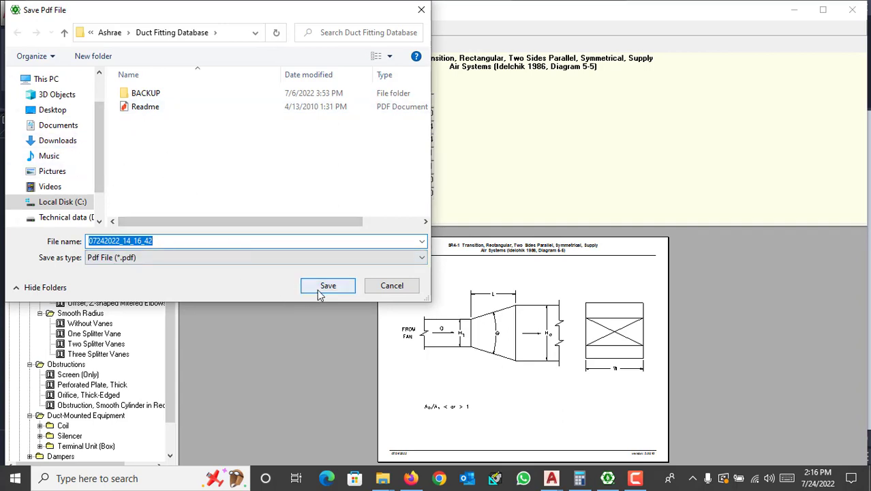
left_click(60, 141)
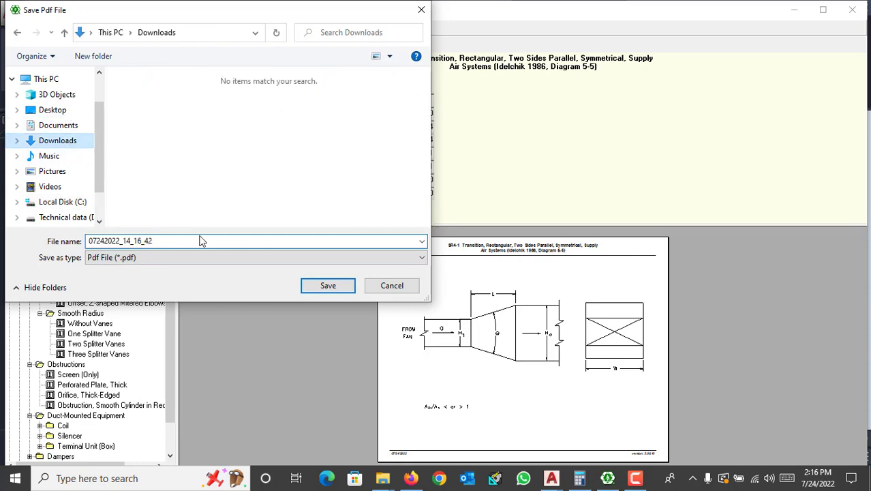
left_click(328, 285)
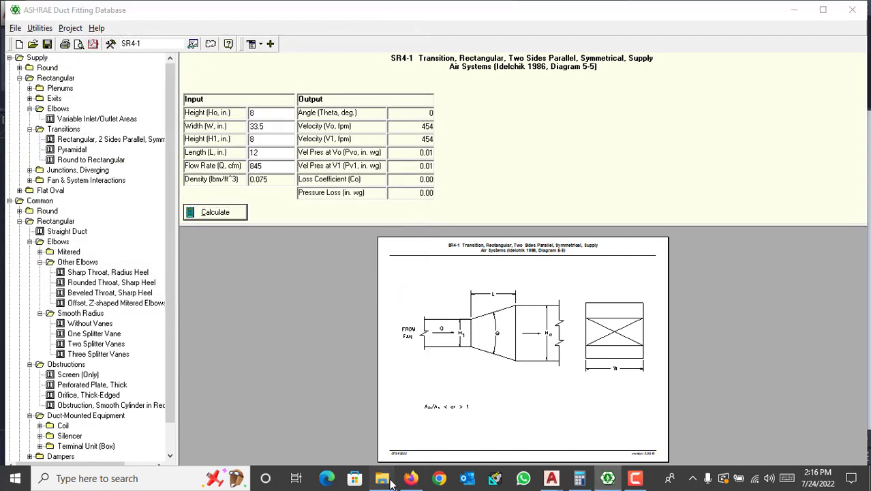
Open the exported PDF from the Downloads folder in File Explorer and review the transition's inputs, outputs and diagram
mouse_move(383, 477)
left_click(253, 420)
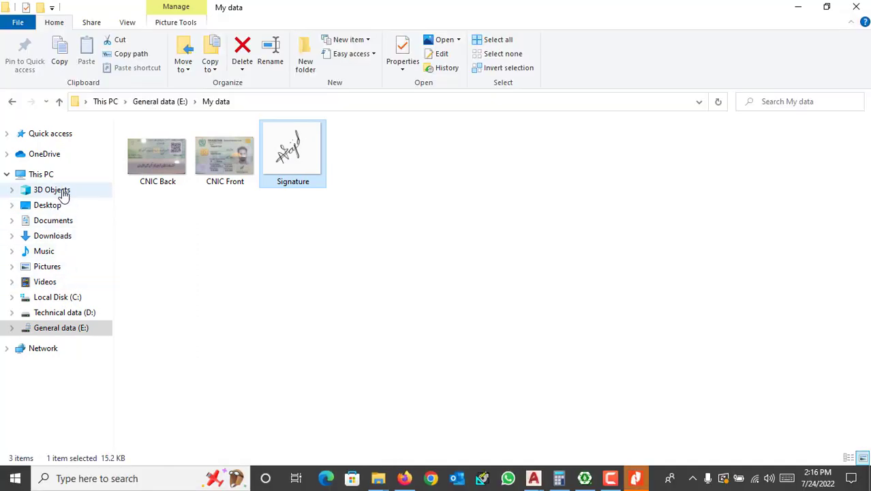
left_click(68, 235)
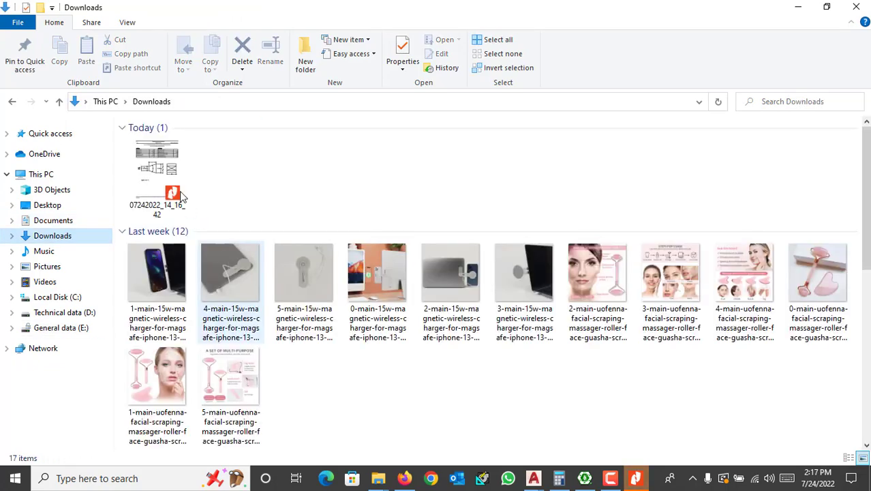
double_click(181, 174)
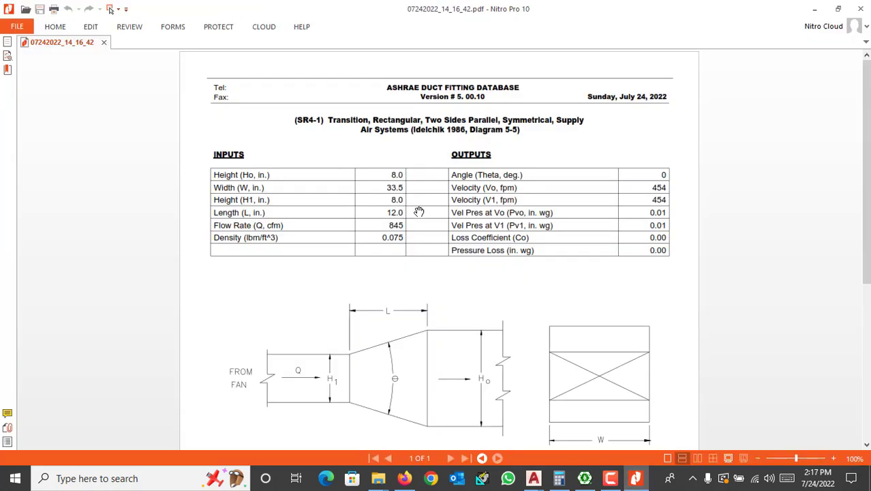
scroll(417, 204, "down", 6)
scroll(420, 213, "up", 5)
scroll(420, 213, "up", 1)
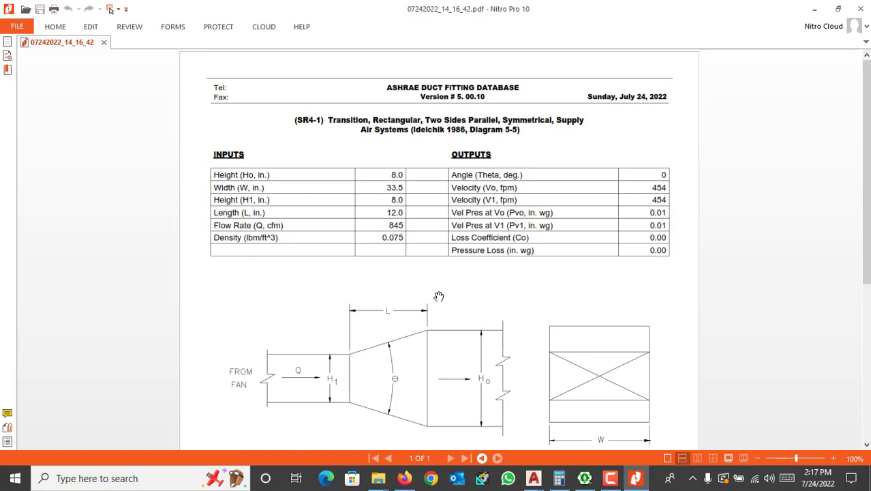
Return to ASHRAE Duct Fitting Database and open a maximized print preview of the project's fittings list
left_click(585, 478)
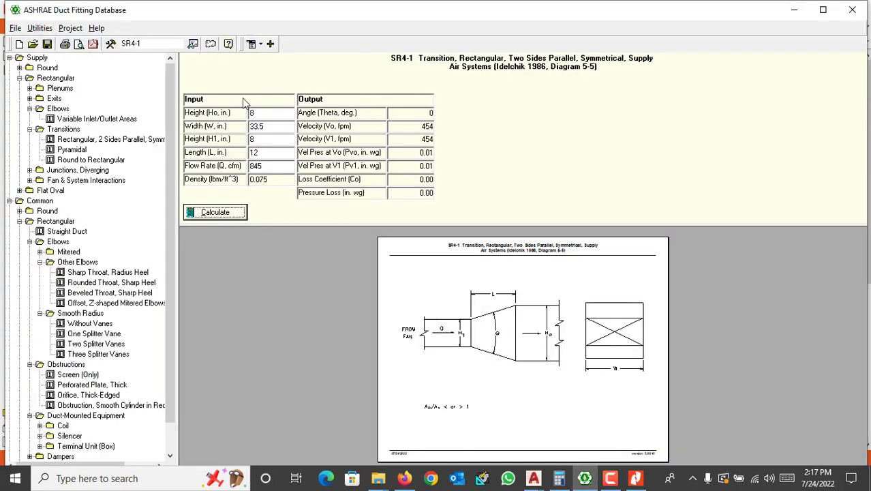
left_click(250, 45)
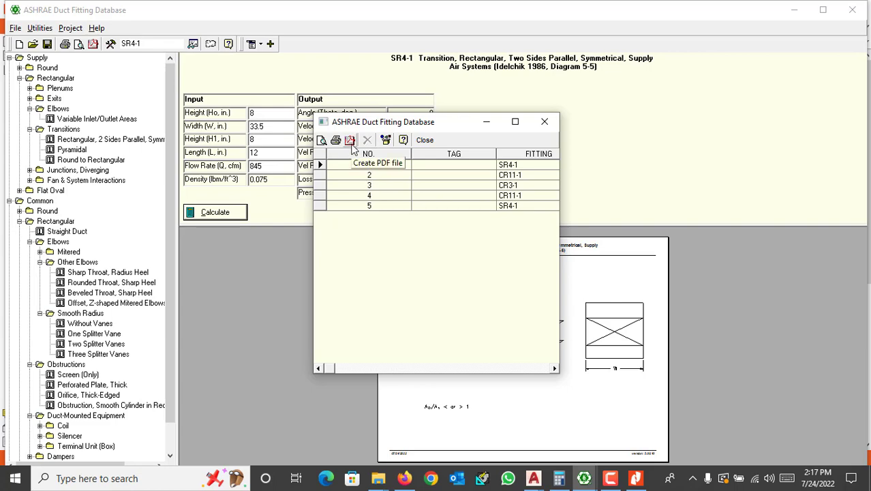
left_click(324, 142)
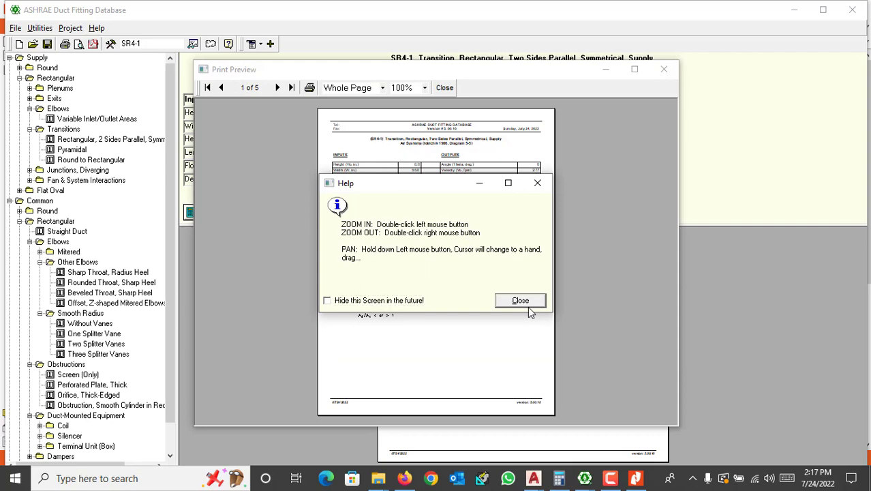
left_click(525, 303)
left_click(633, 70)
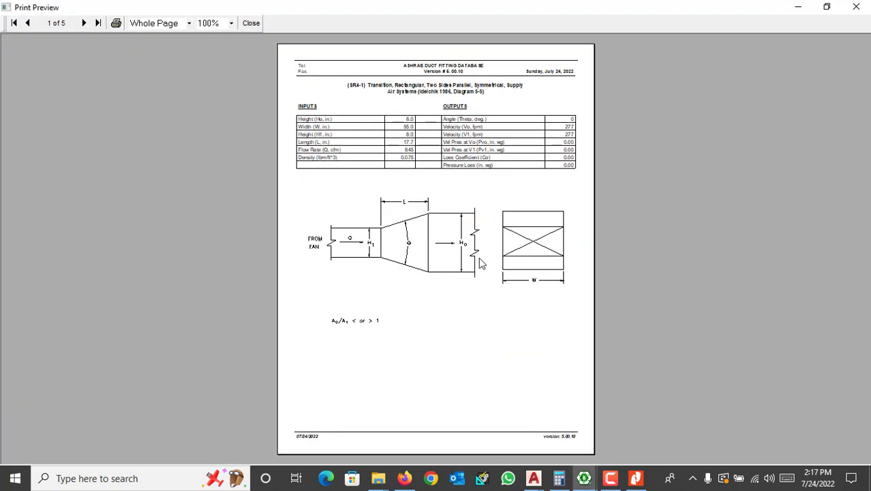
Examine the inputs and pressure losses on the previewed transition, straight duct and elbow sheets, and close the preview and the fittings list
left_click(450, 176)
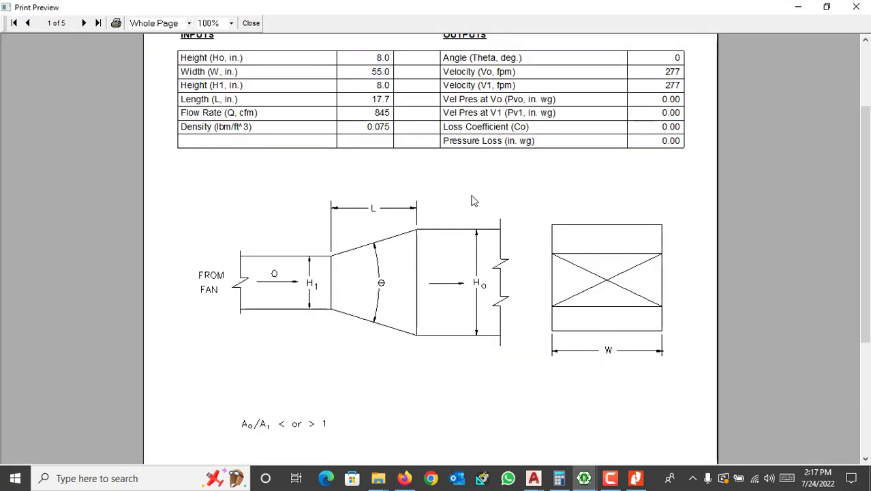
scroll(475, 201, "up", 2)
left_click(442, 266)
scroll(441, 270, "down", 2)
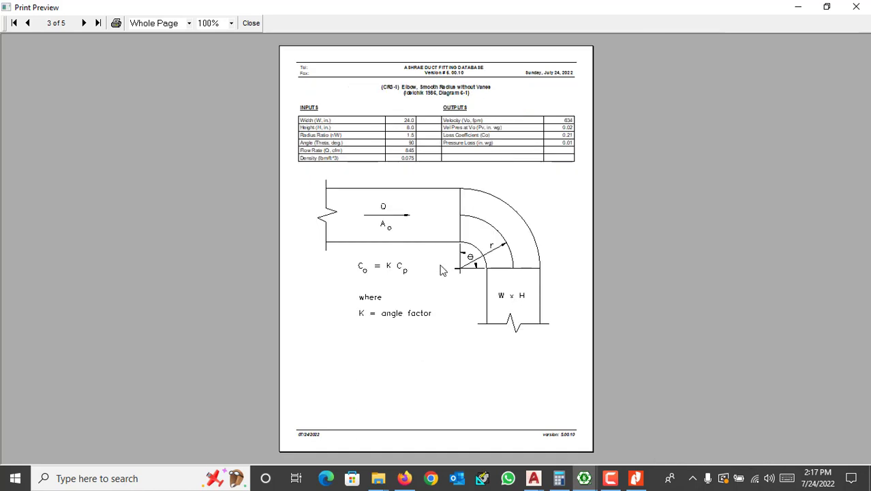
scroll(456, 233, "down", 1)
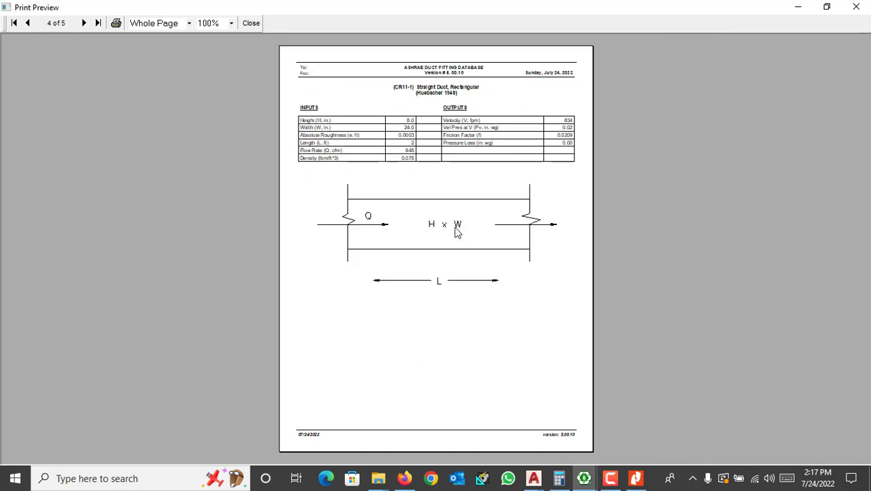
scroll(469, 257, "down", 1)
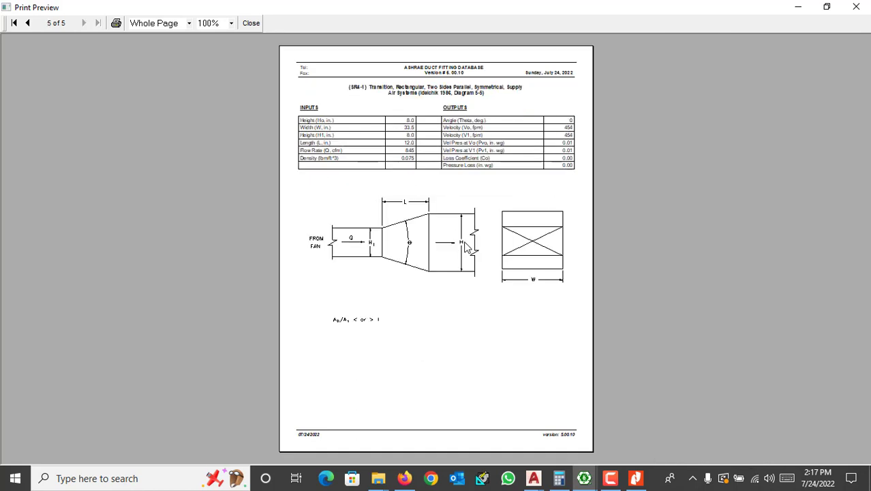
scroll(411, 268, "up", 4)
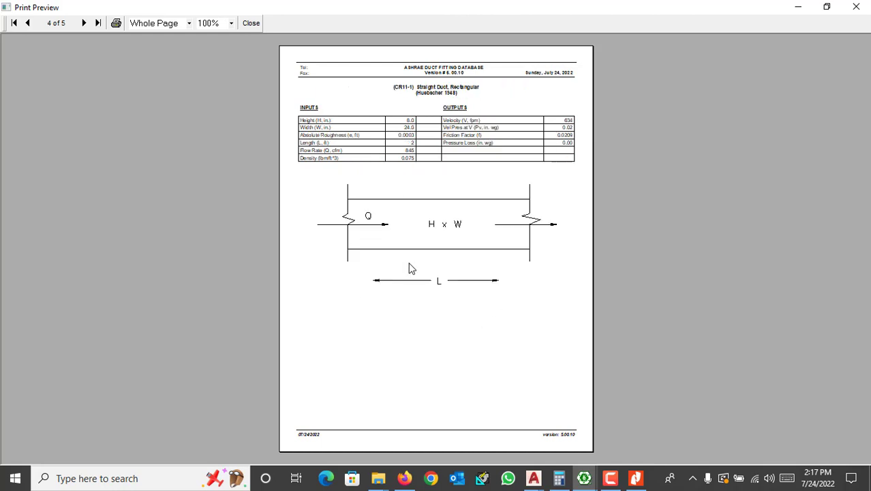
scroll(410, 267, "down", 4)
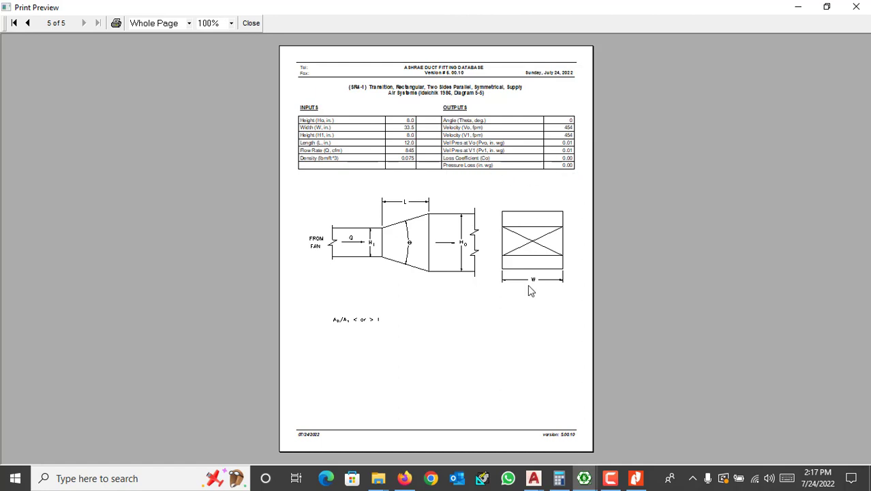
scroll(528, 283, "up", 4)
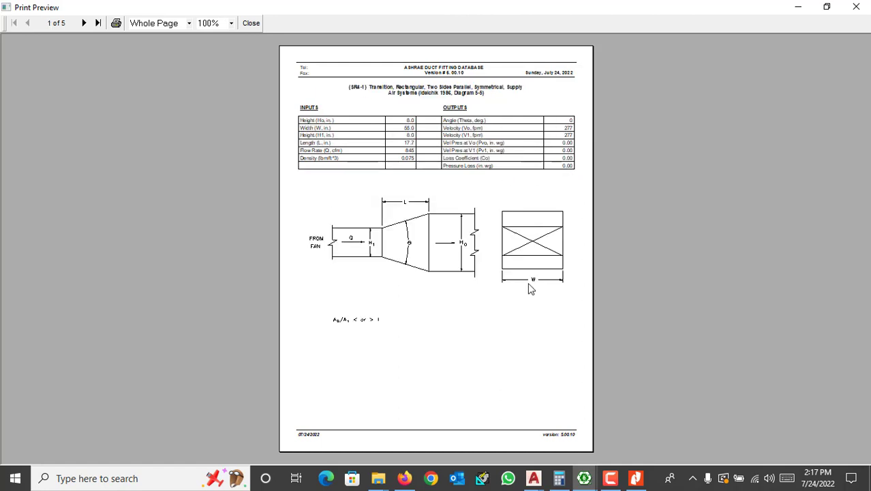
scroll(531, 288, "down", 1)
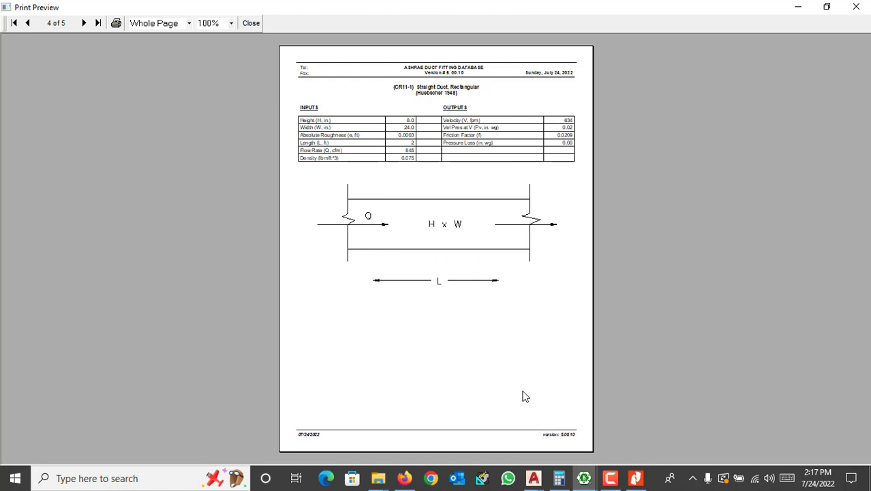
left_click(586, 488)
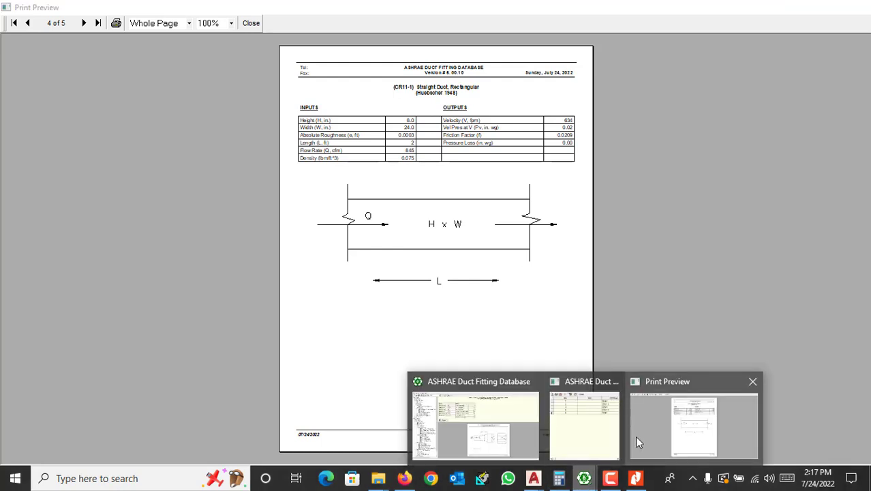
left_click(754, 383)
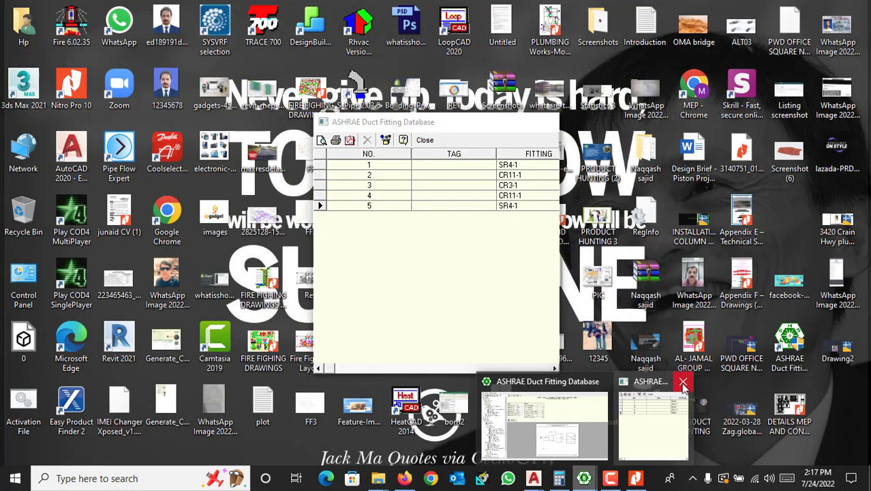
left_click(683, 382)
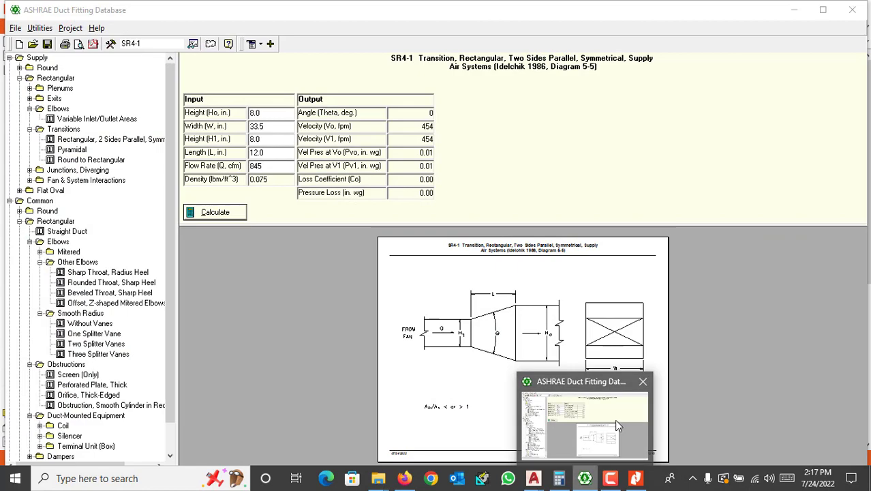
Switch to the TYPICAL FLOOR drawing in AutoCAD, end the dimension command and select the supply grille at the 850 mm wide outlet
mouse_move(534, 478)
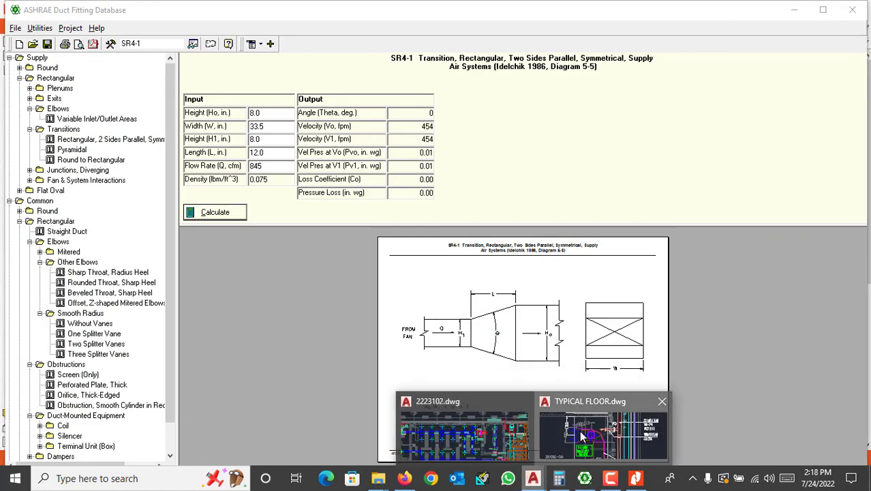
left_click(569, 437)
key("Escape")
left_click(794, 110)
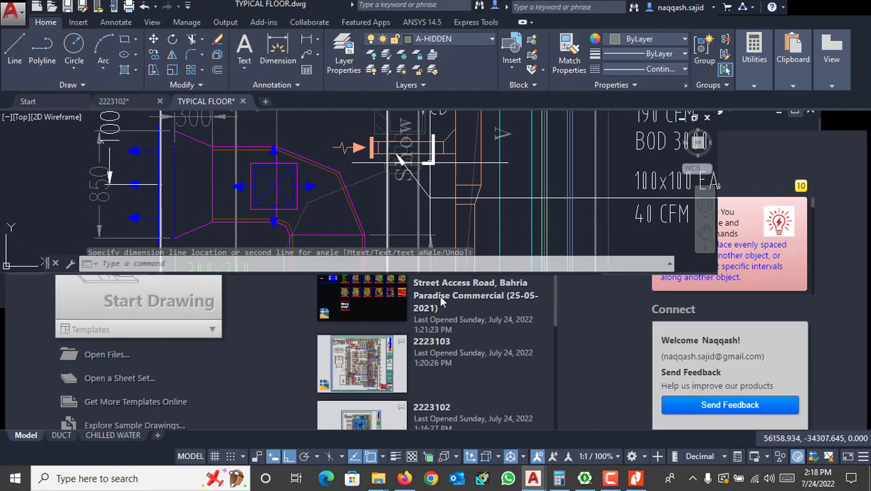
scroll(404, 246, "up", 2)
scroll(404, 246, "down", 3)
left_click_drag(404, 246, 402, 194)
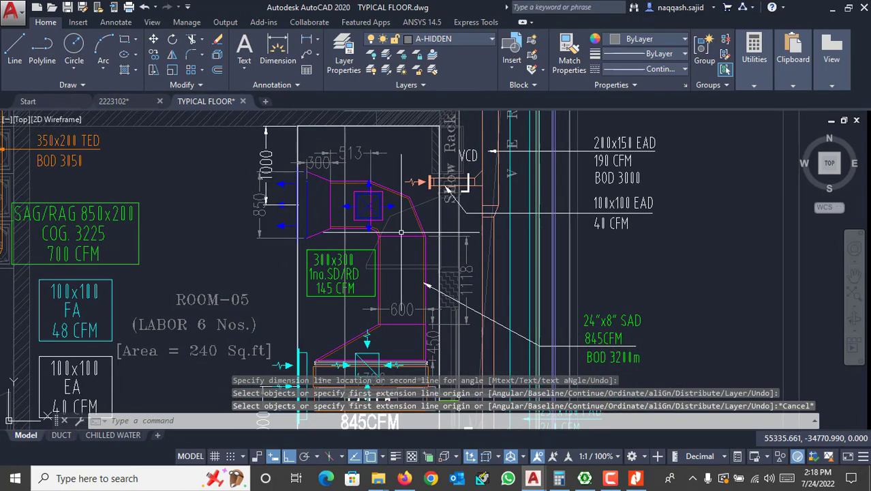
scroll(300, 213, "up", 2)
left_click(304, 211)
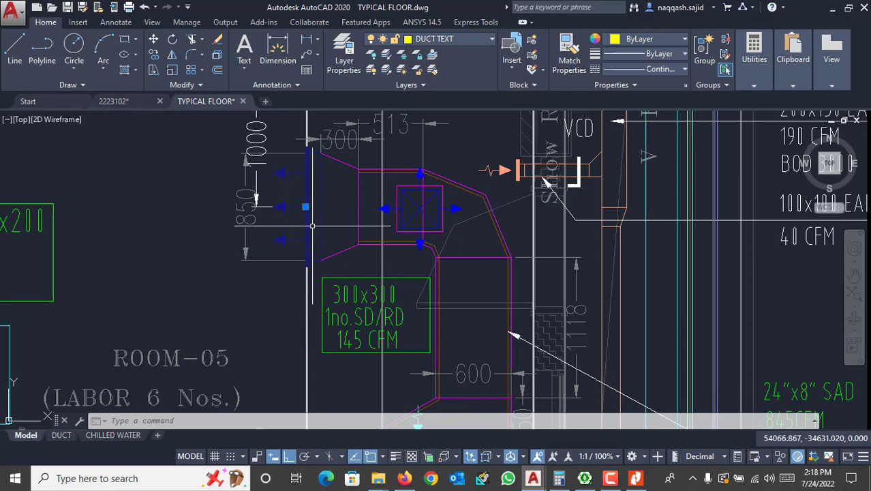
Examine the supply duct run from the grille through the elbow and straight duct back to FCU-1
scroll(314, 228, "down", 2)
scroll(327, 232, "up", 3)
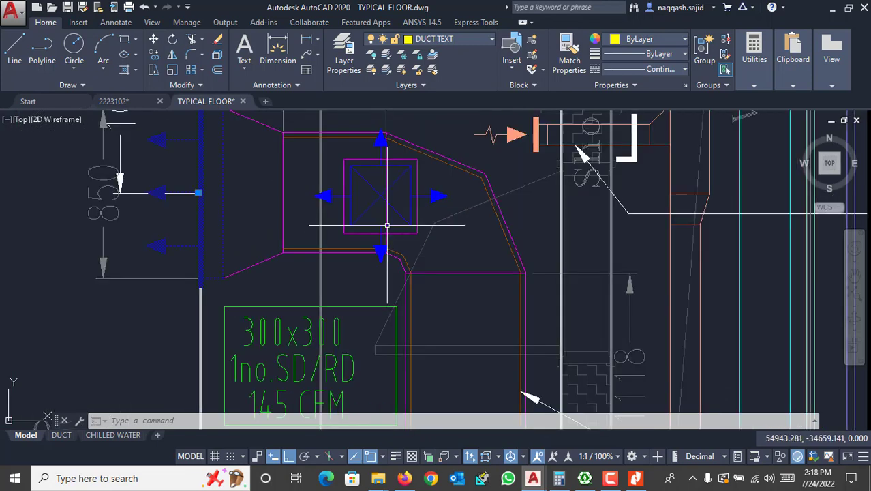
scroll(357, 238, "down", 1)
scroll(357, 238, "down", 4)
scroll(326, 252, "up", 3)
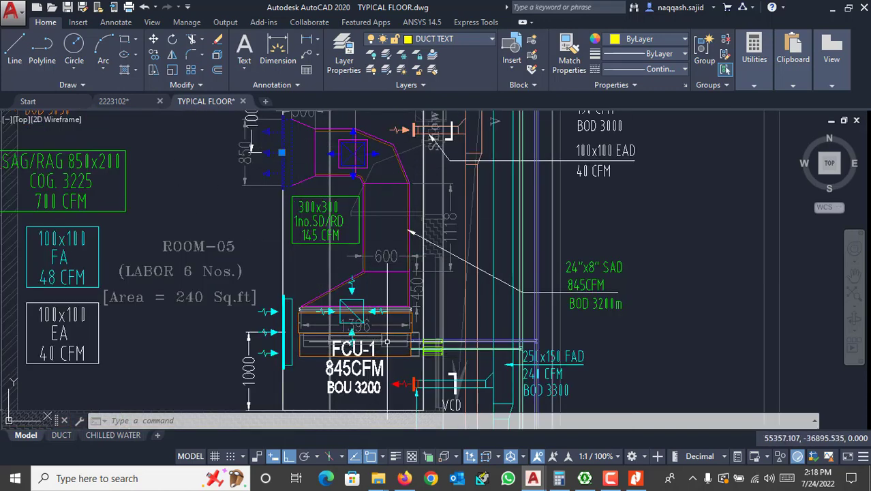
scroll(387, 337, "up", 2)
scroll(385, 280, "down", 2)
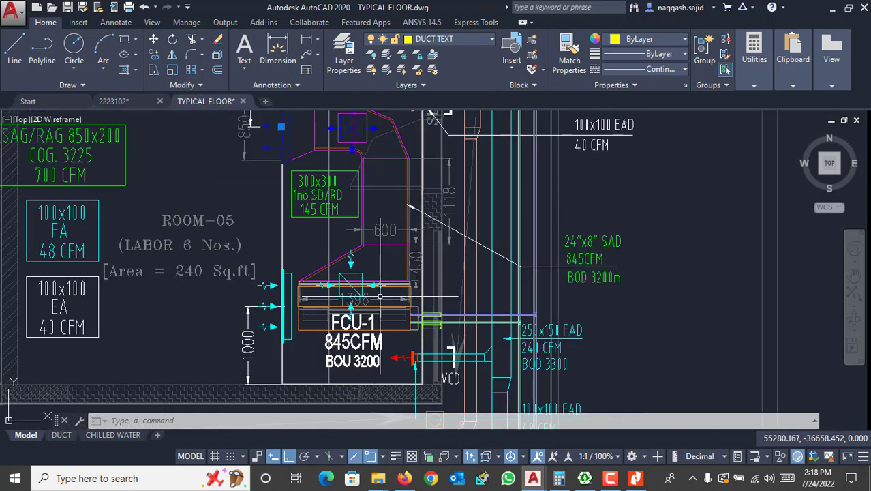